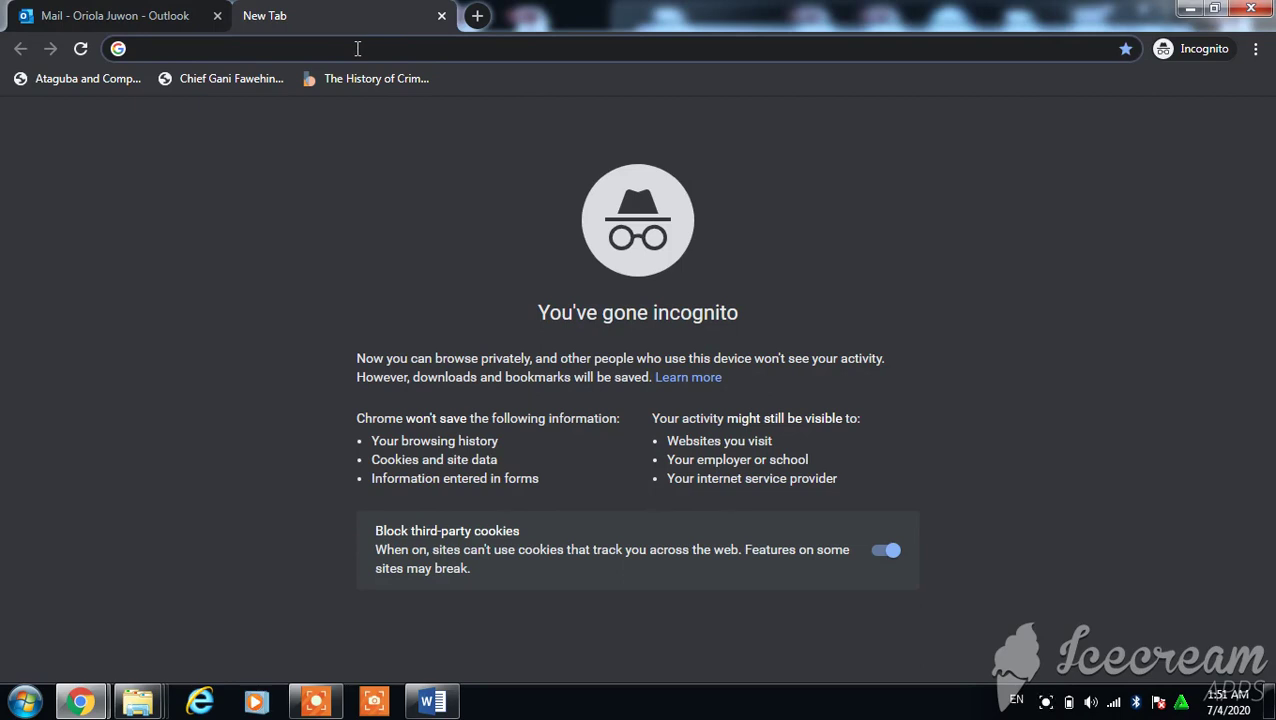
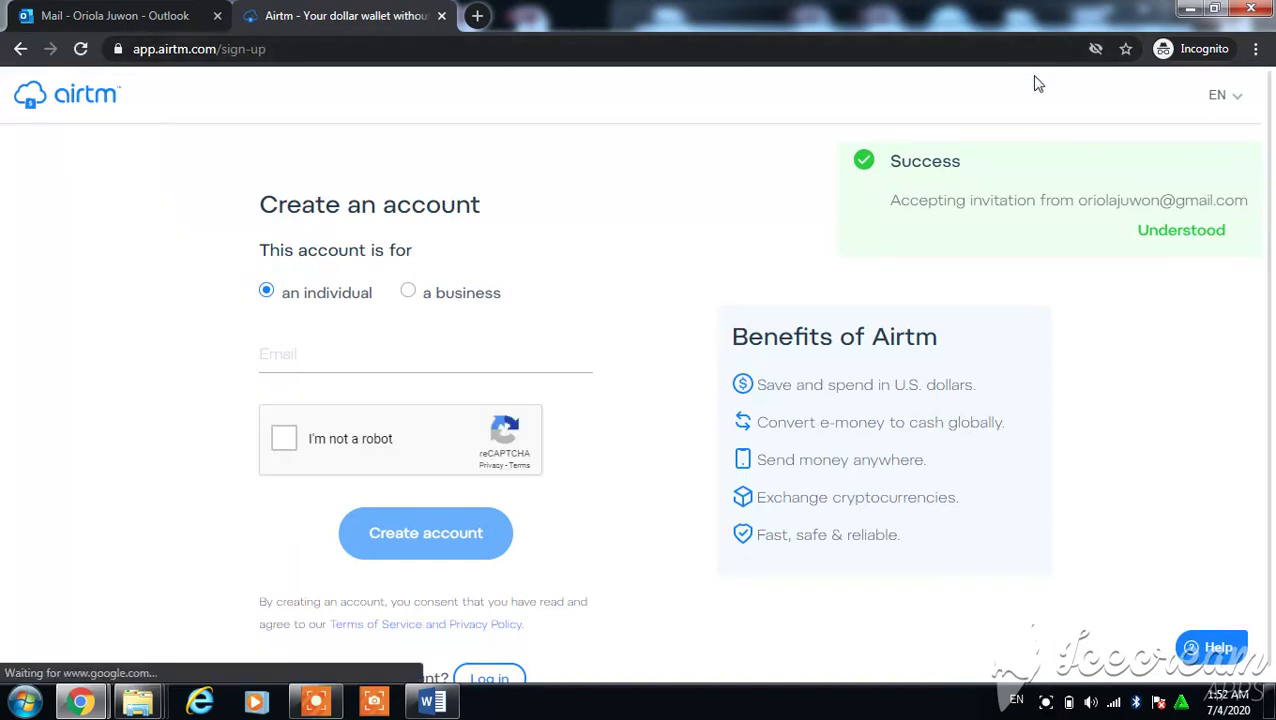
- Paste the Airtm invitation link, dismiss the success notice, and enter the Hotmail sign-up email
left_click(1190, 228)
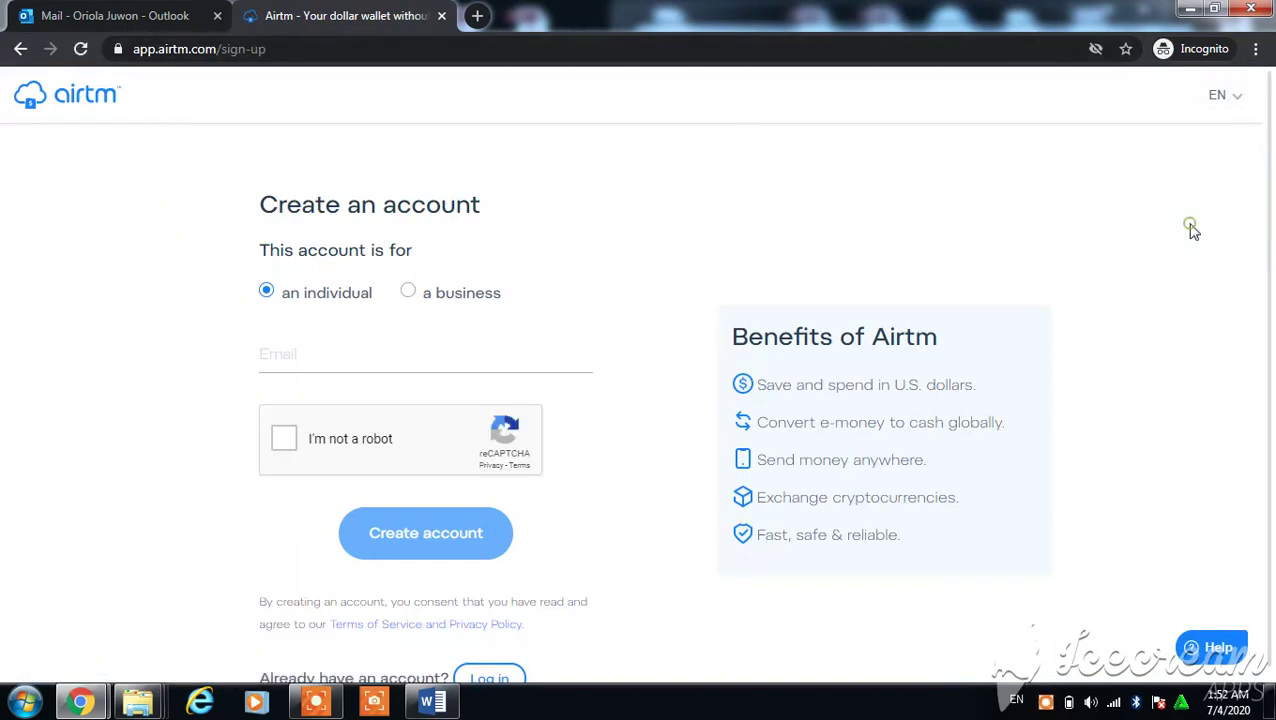
left_click(370, 370)
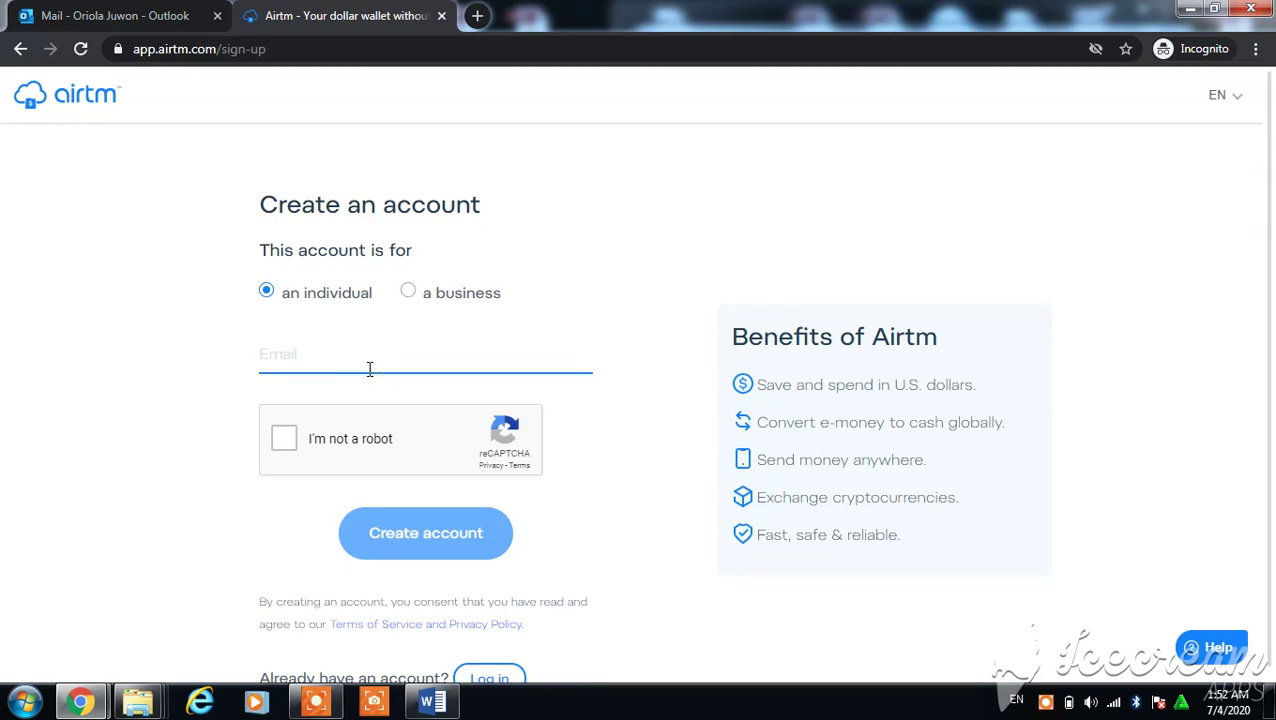
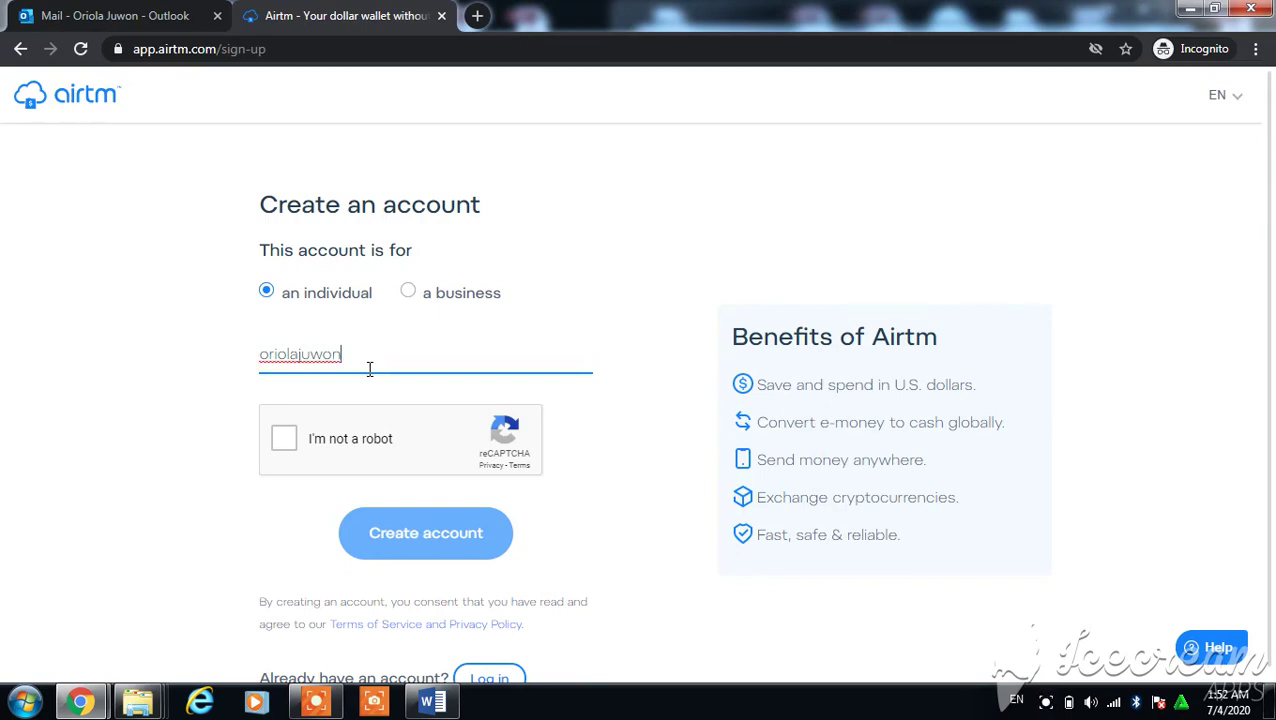
- Start the not-a-robot check and mark the six vehicle tiles in the image captcha
left_click(285, 442)
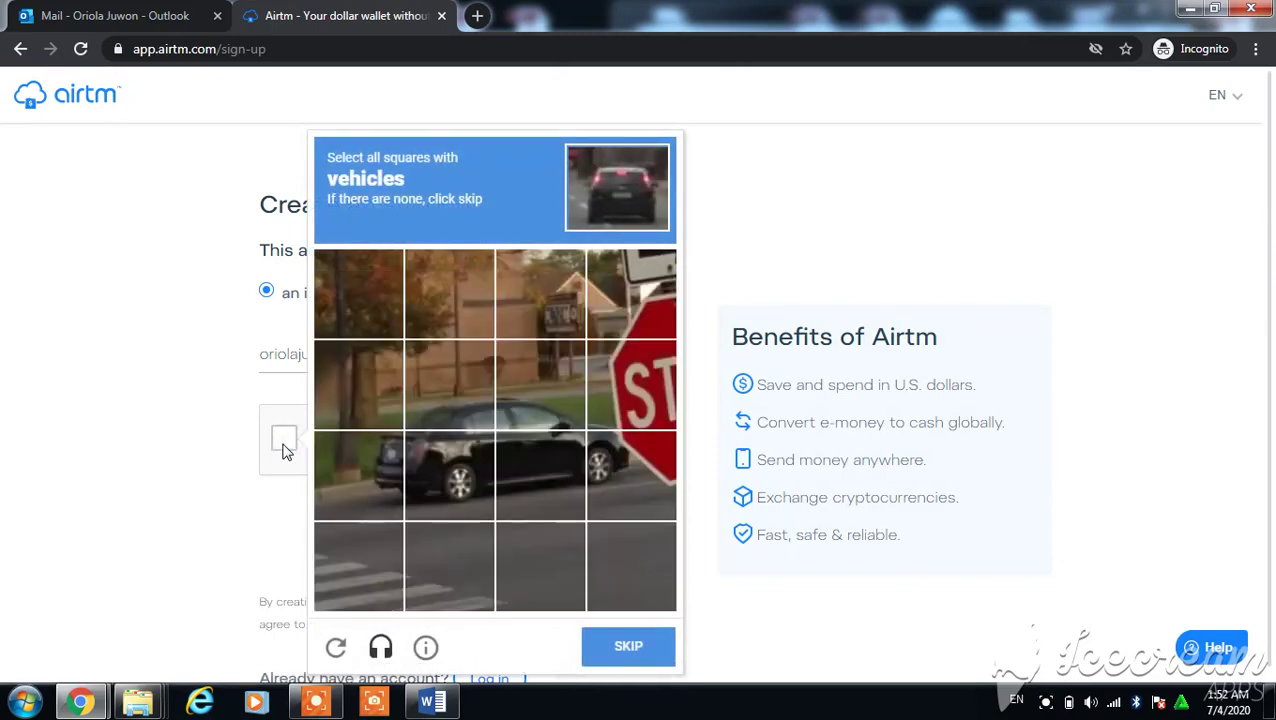
left_click(387, 483)
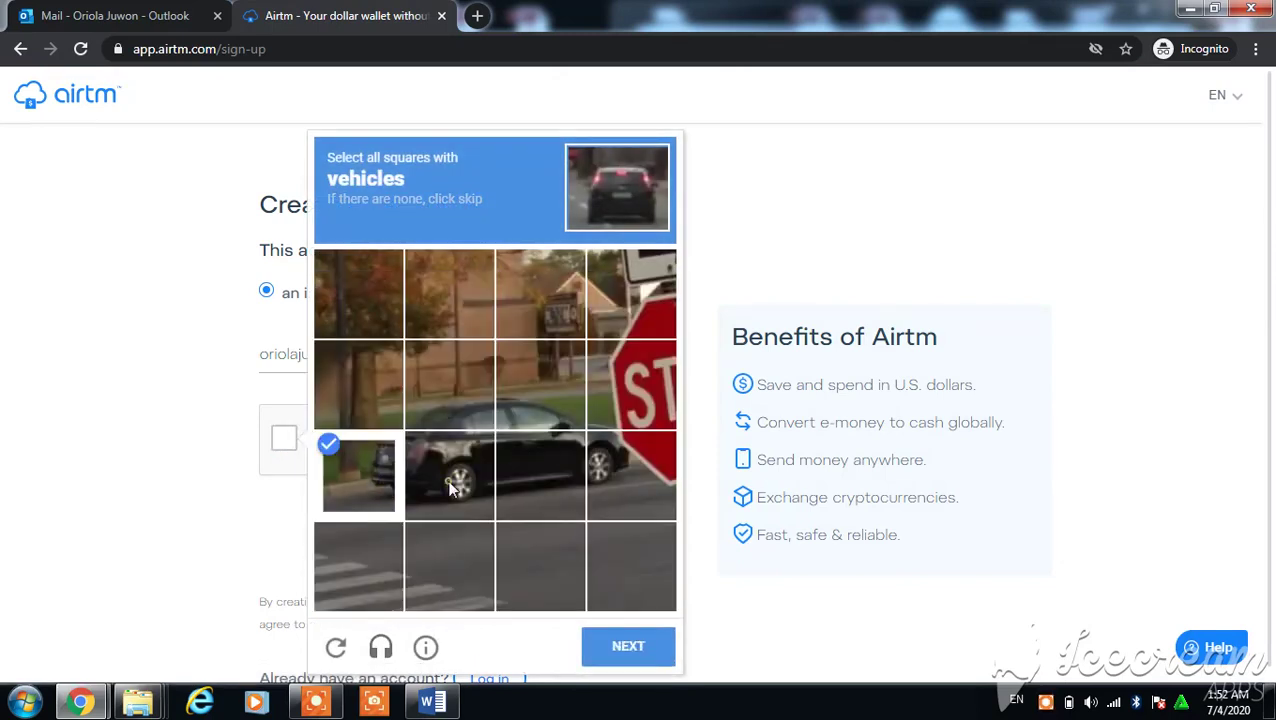
left_click(450, 487)
left_click(448, 402)
left_click(558, 392)
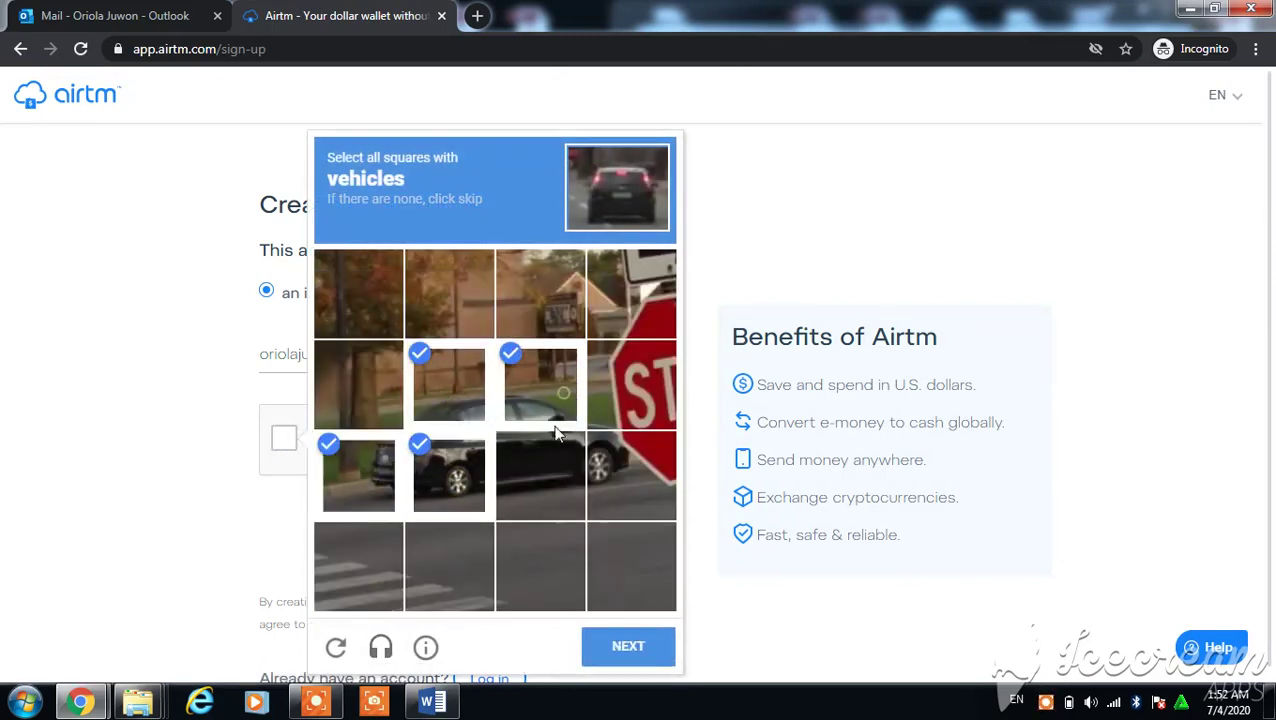
left_click(549, 500)
left_click(611, 487)
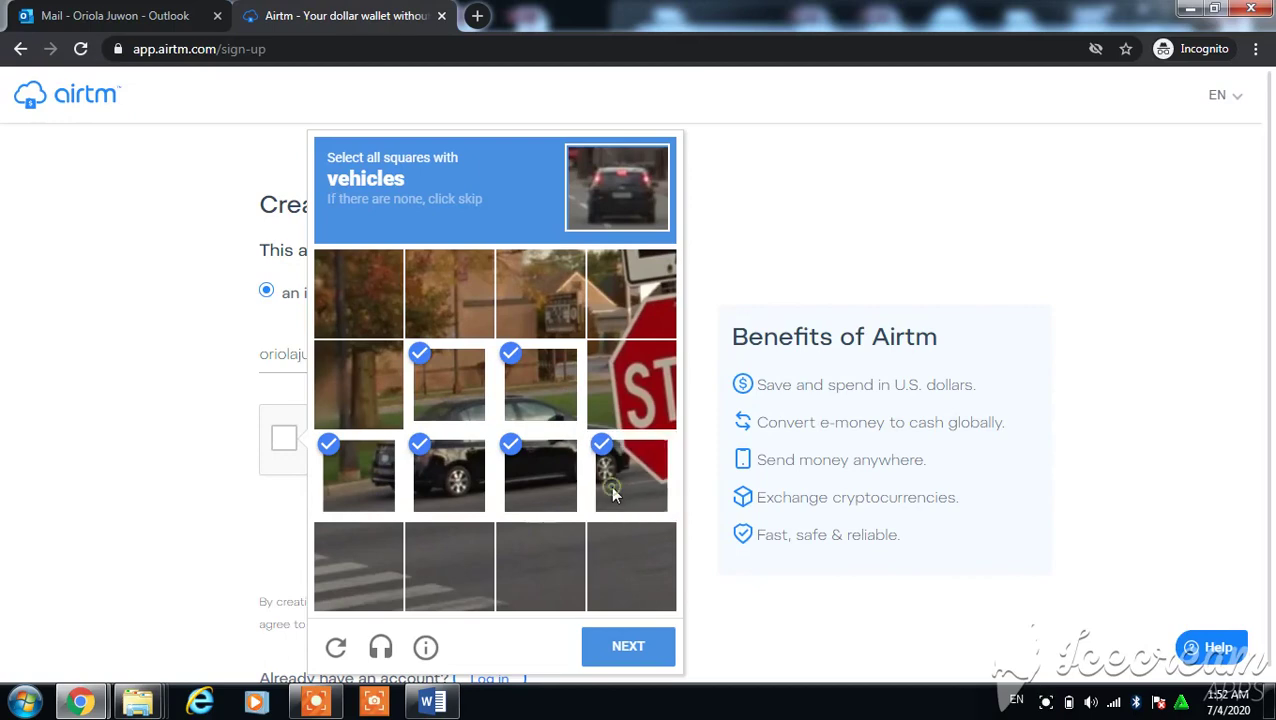
- Submit the captcha challenges and create the Airtm account
left_click(637, 650)
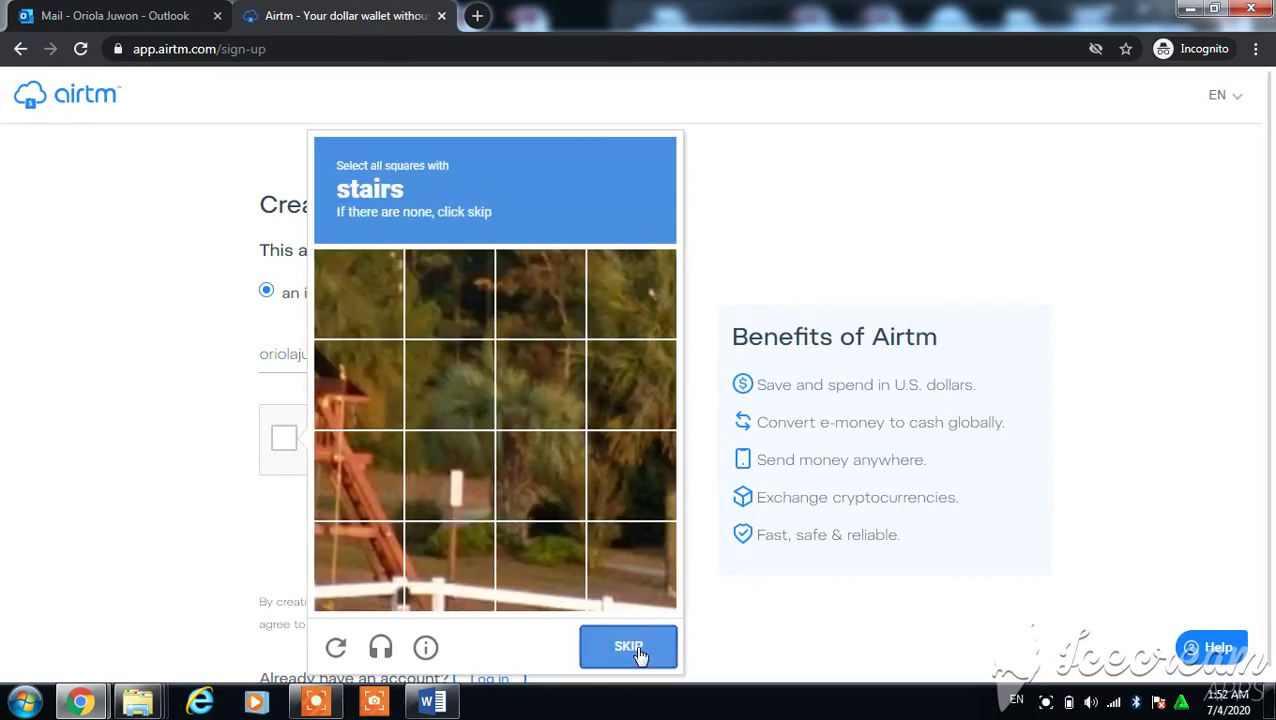
left_click(638, 650)
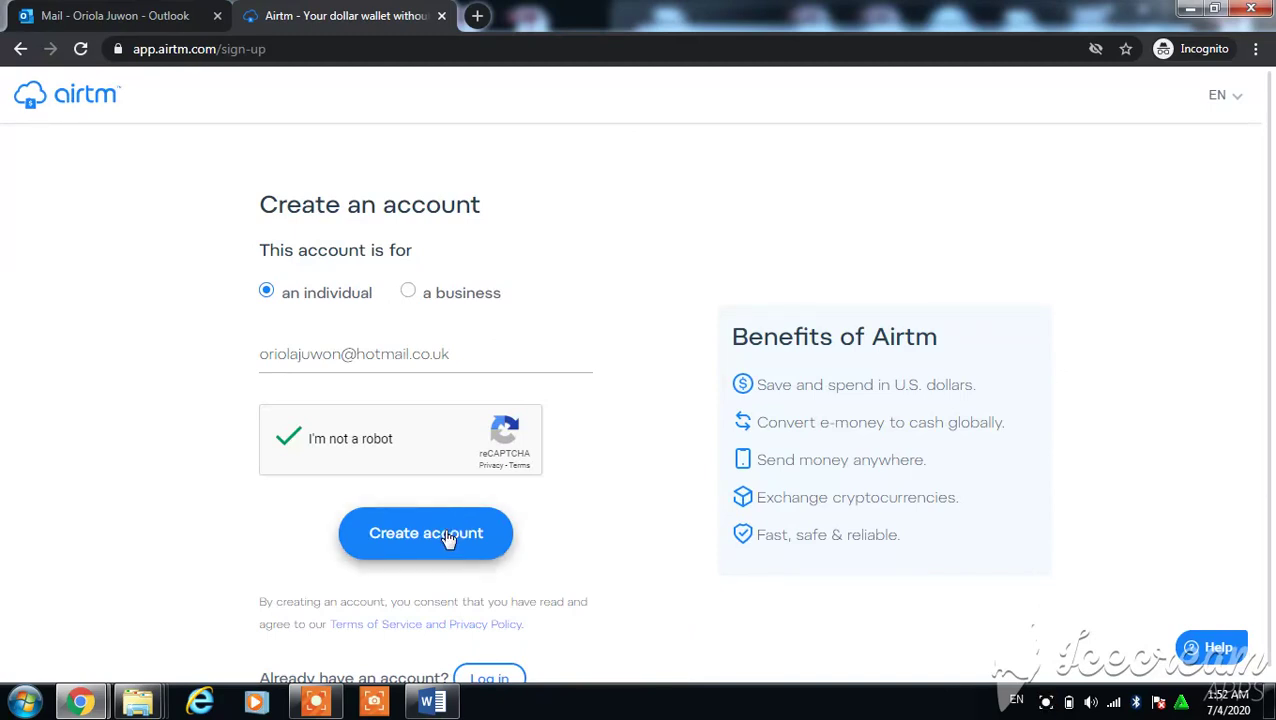
left_click(447, 535)
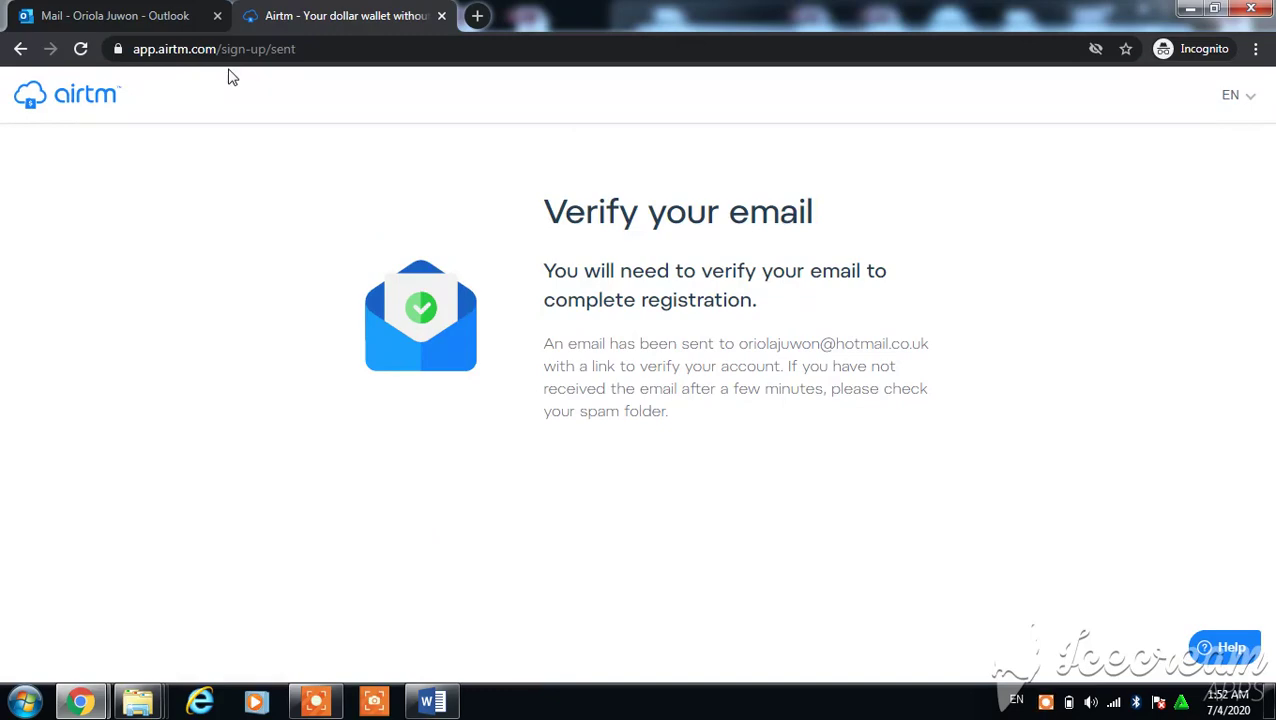
- Reload Outlook, find the Airtm verification message in Junk Email, and follow its verify link
left_click(106, 14)
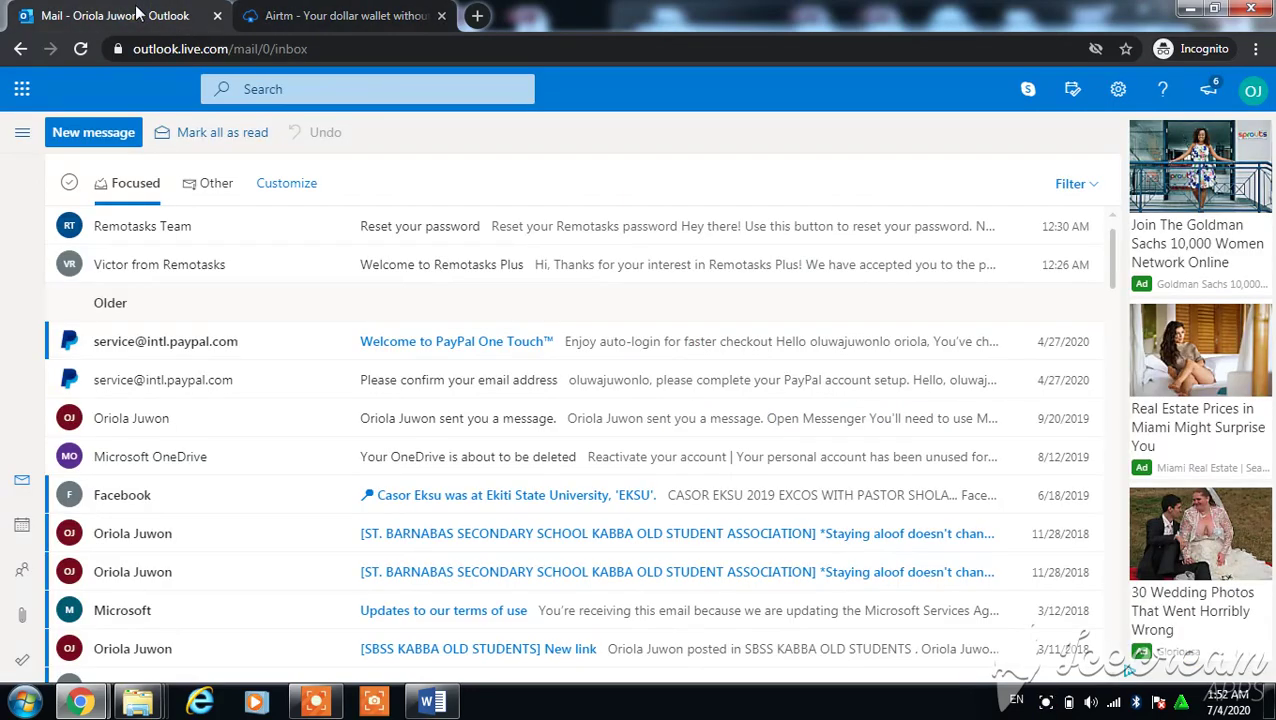
left_click(84, 55)
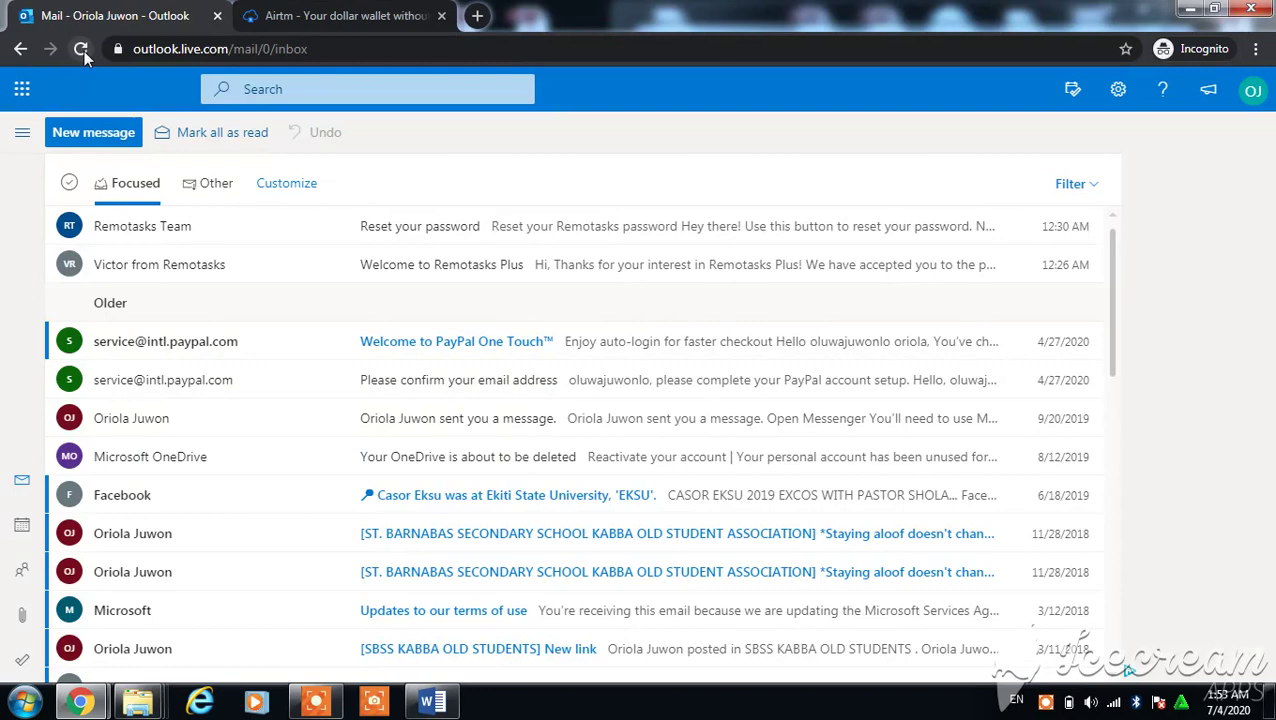
left_click(313, 12)
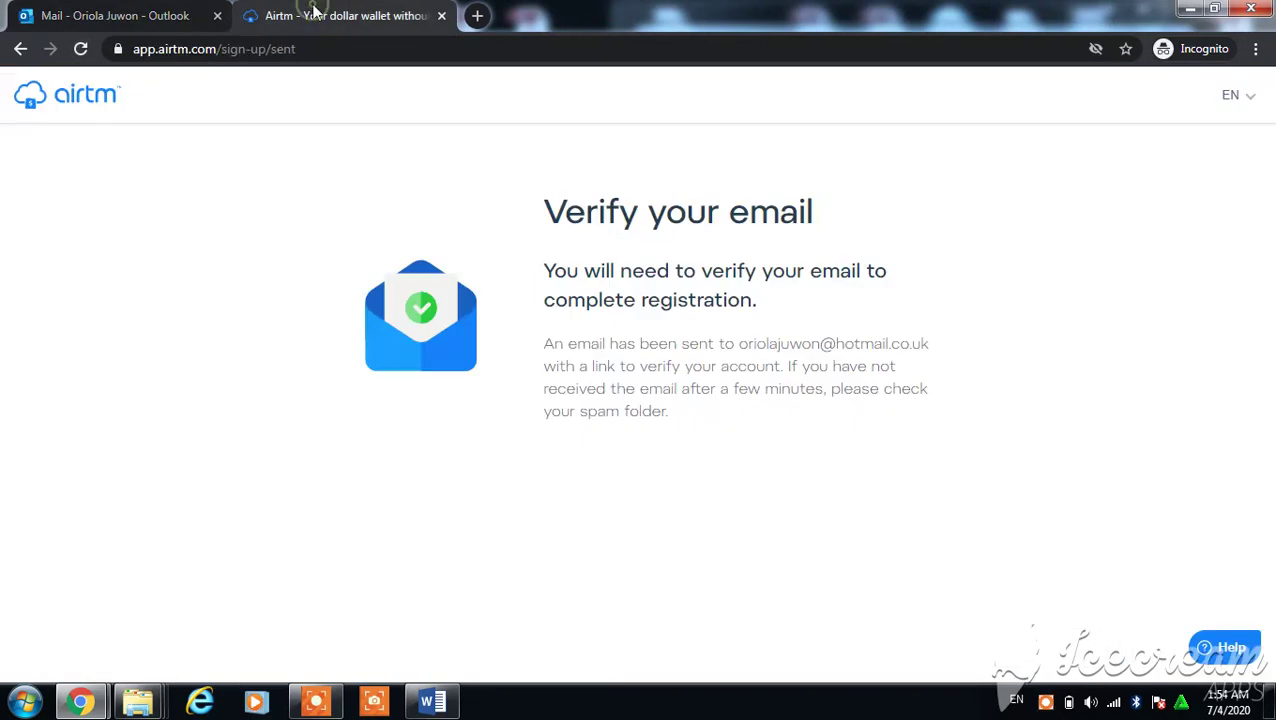
left_click(24, 12)
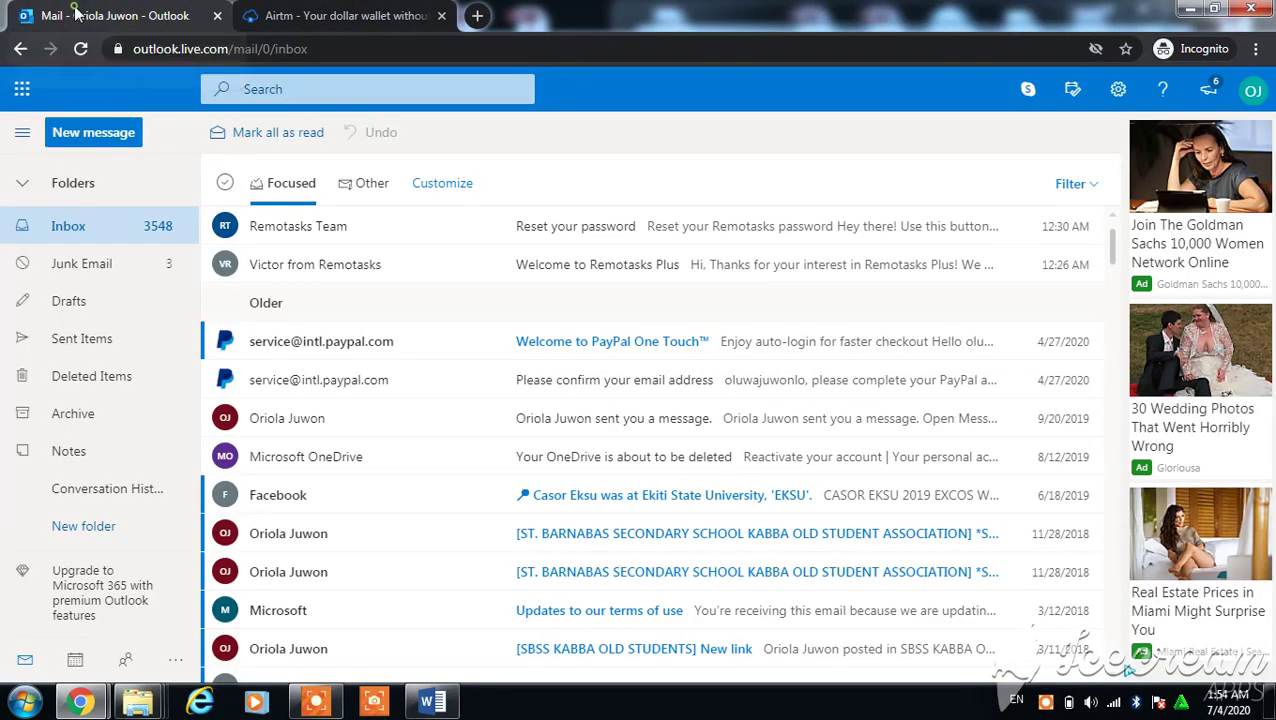
left_click(128, 277)
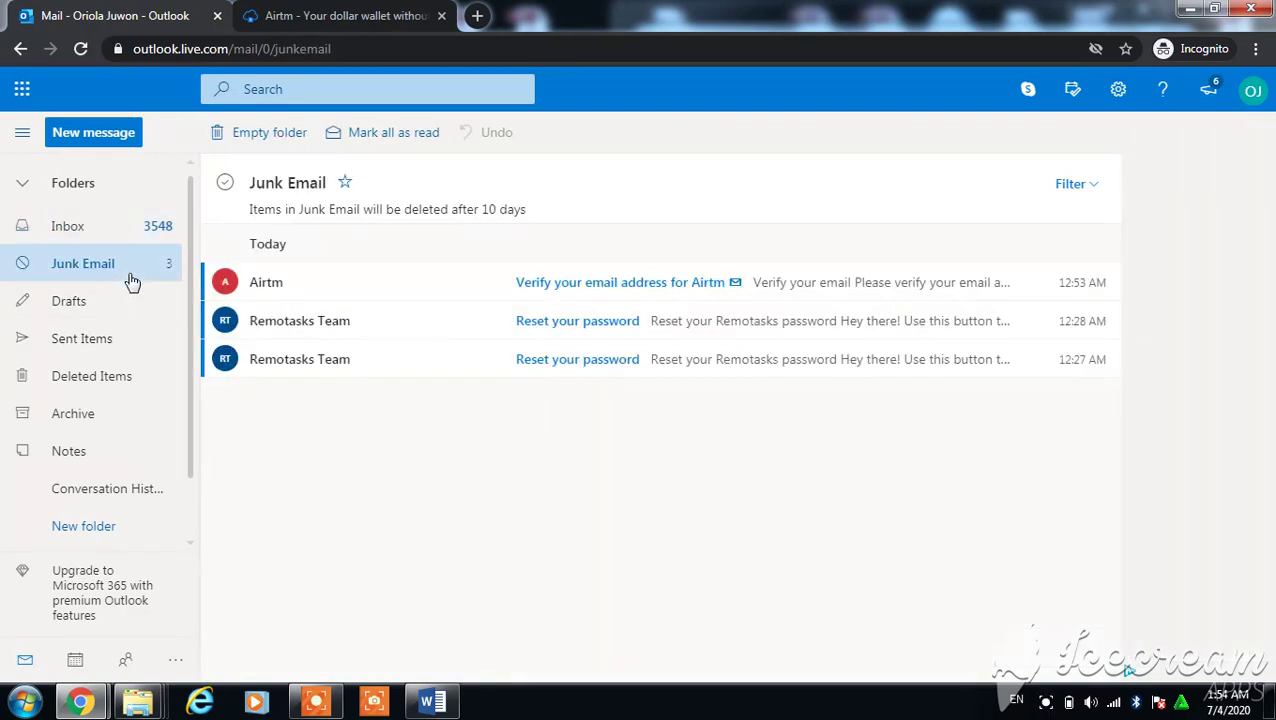
left_click(538, 288)
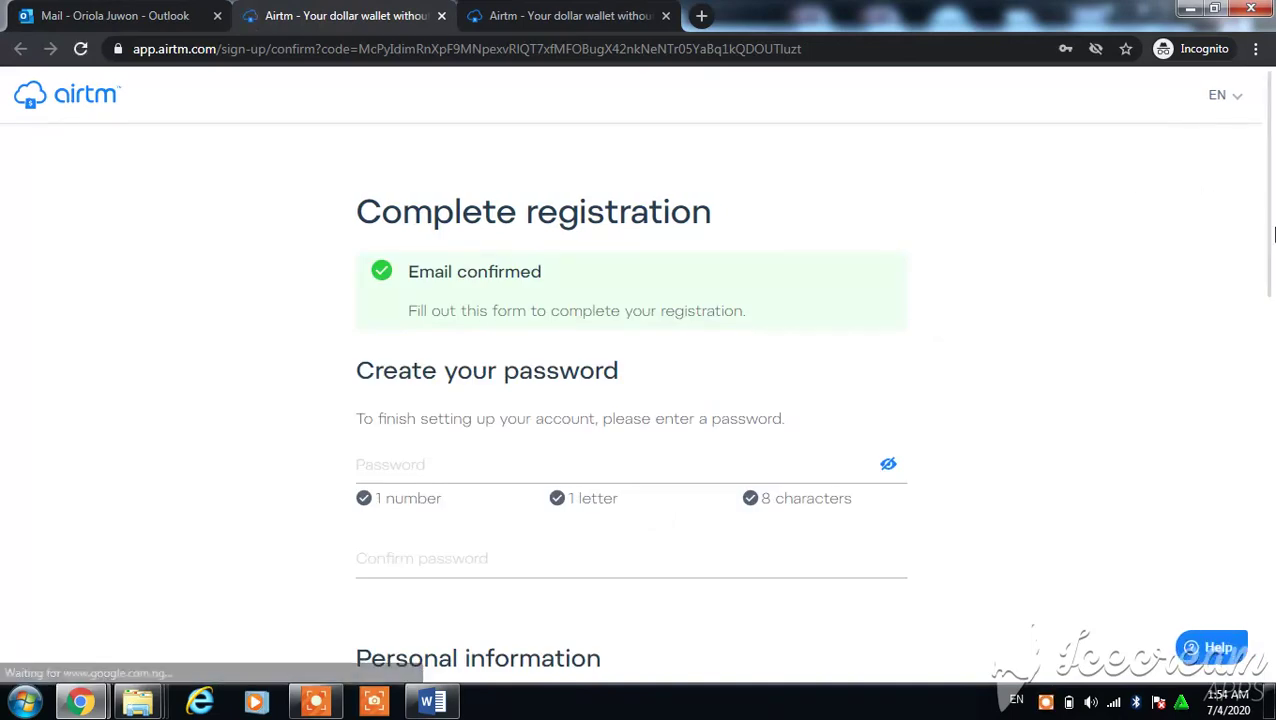
- Enter the new password, its confirmation, and the first name on the registration form
scroll(1240, 203, "down", 2)
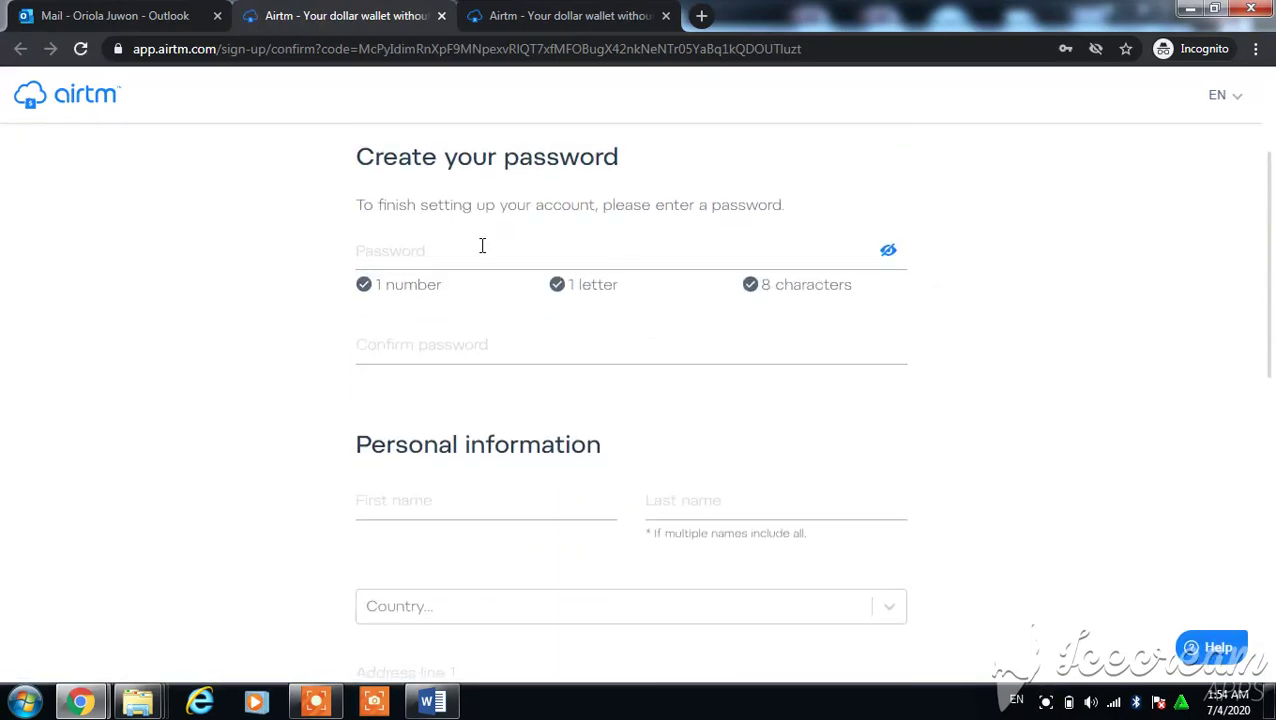
left_click(482, 246)
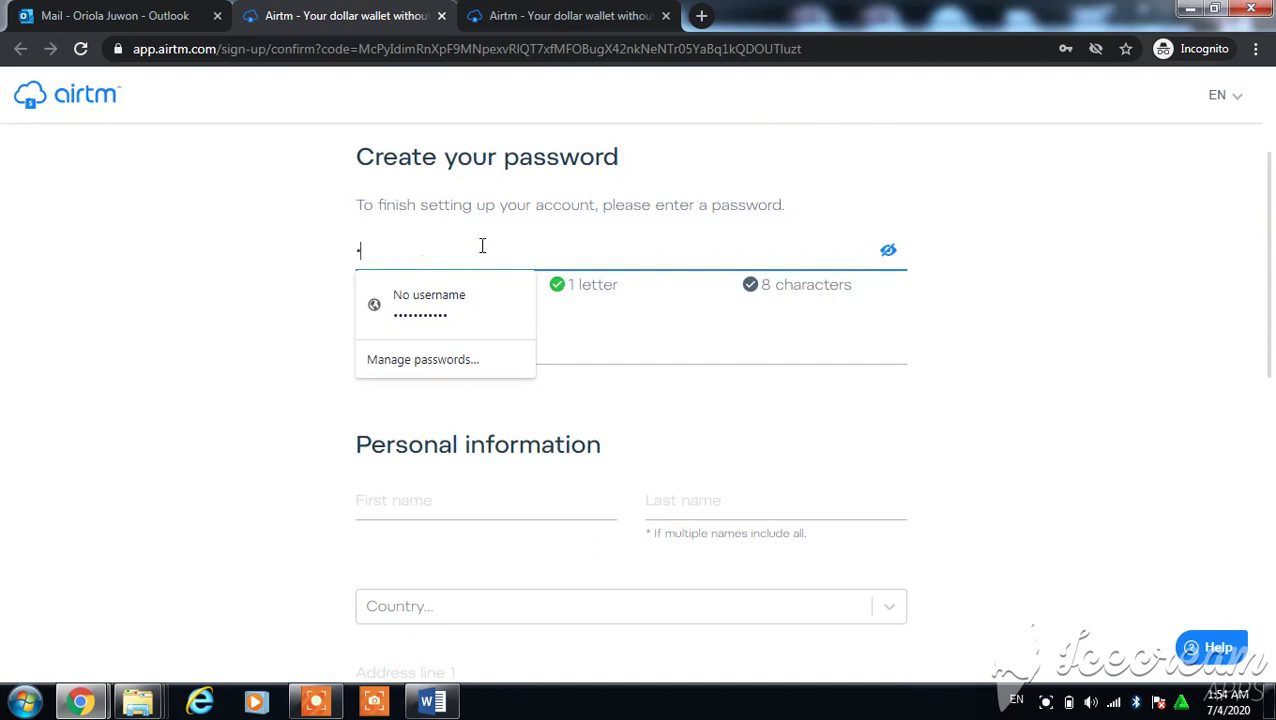
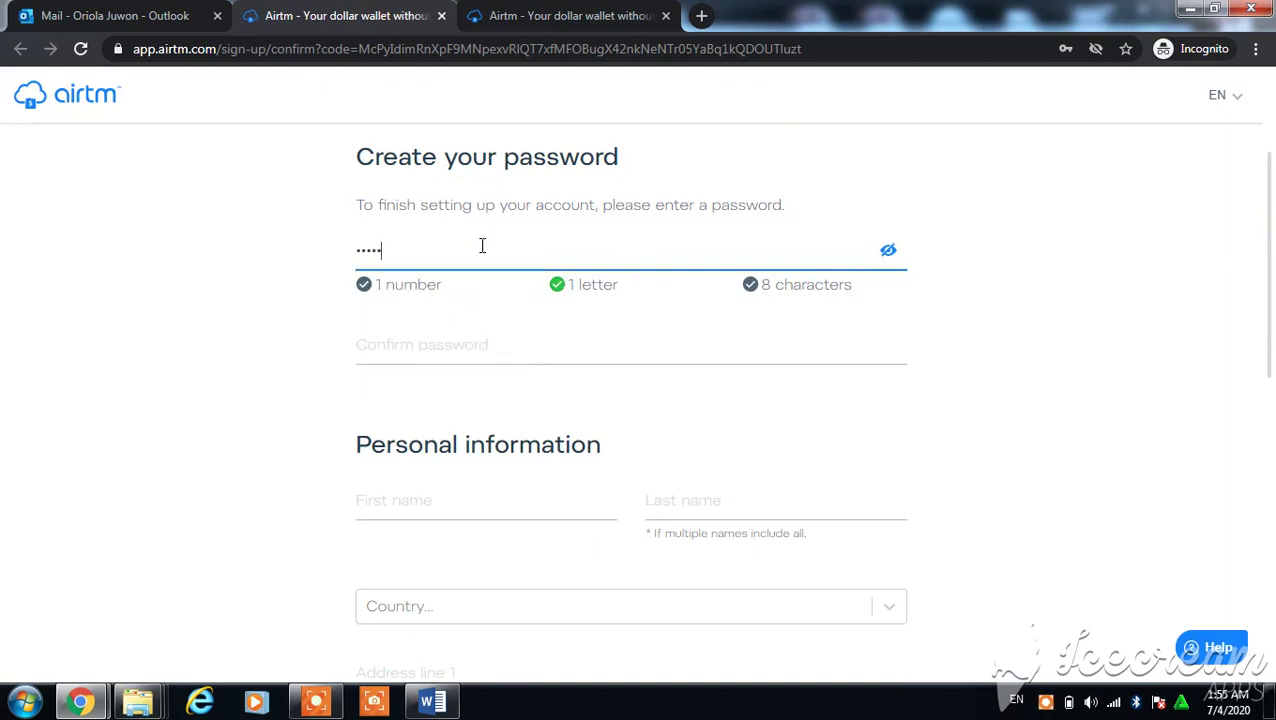
left_click(482, 352)
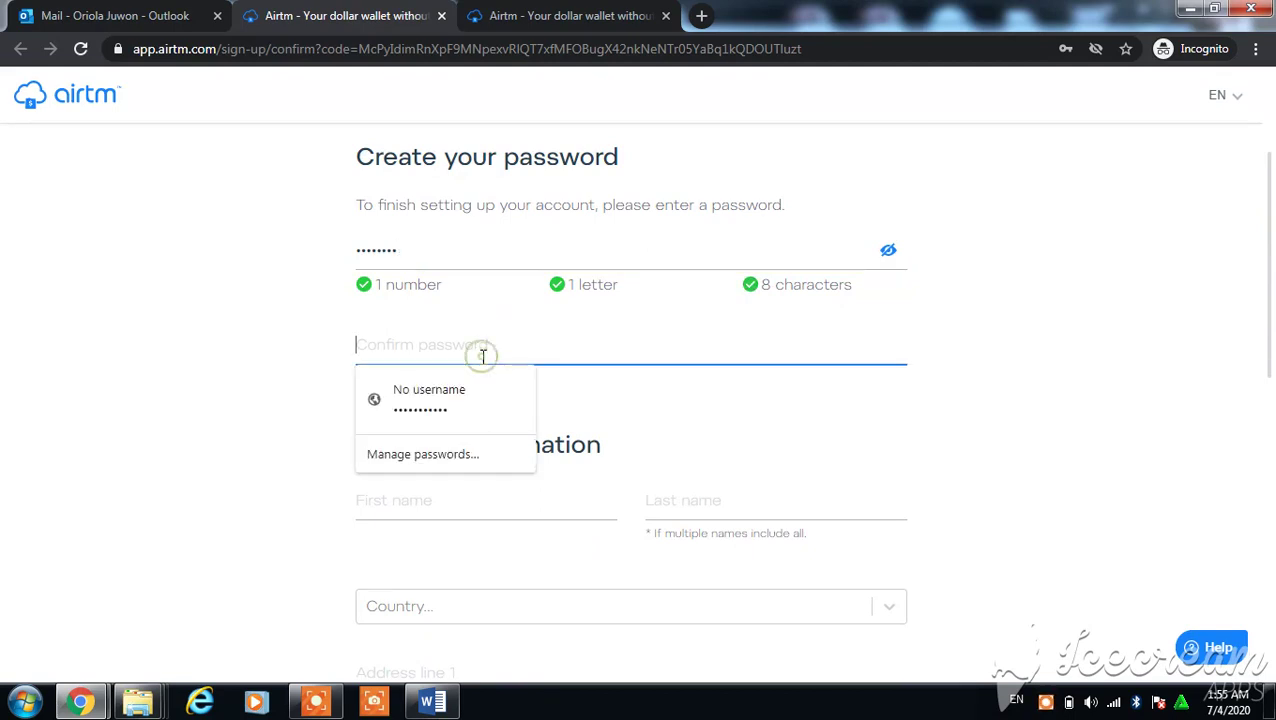
type("aa")
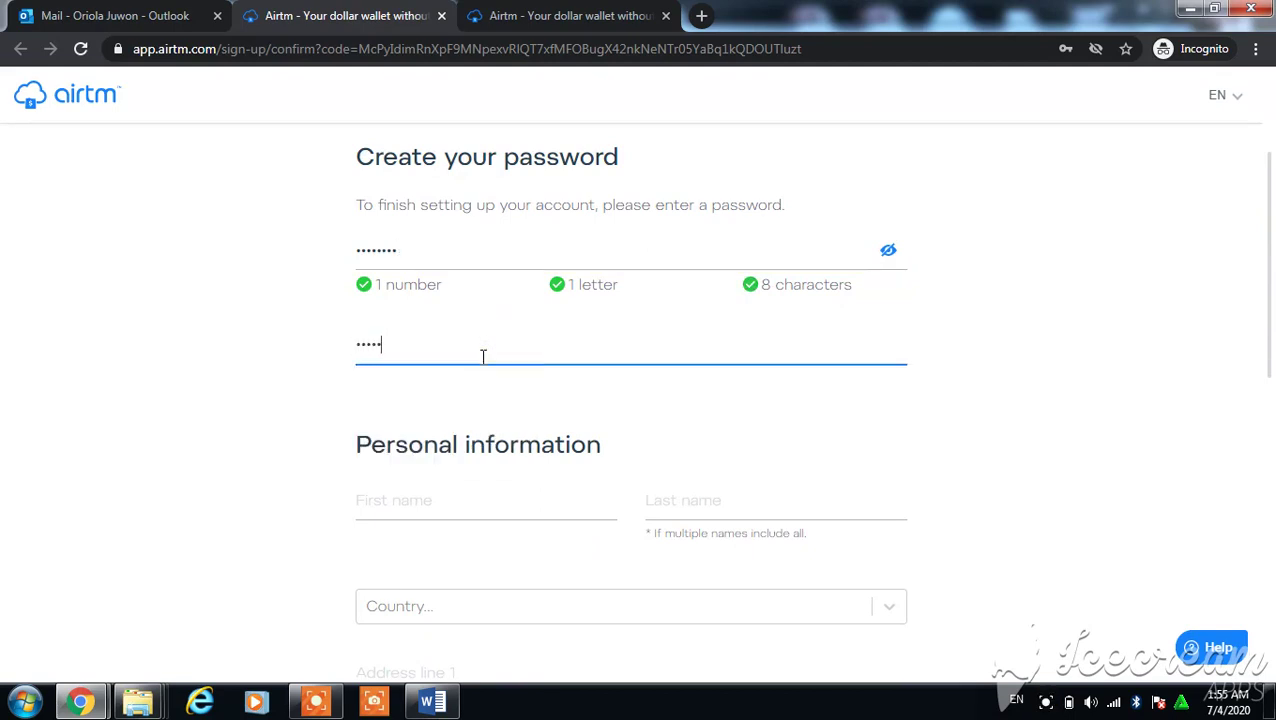
left_click(468, 504)
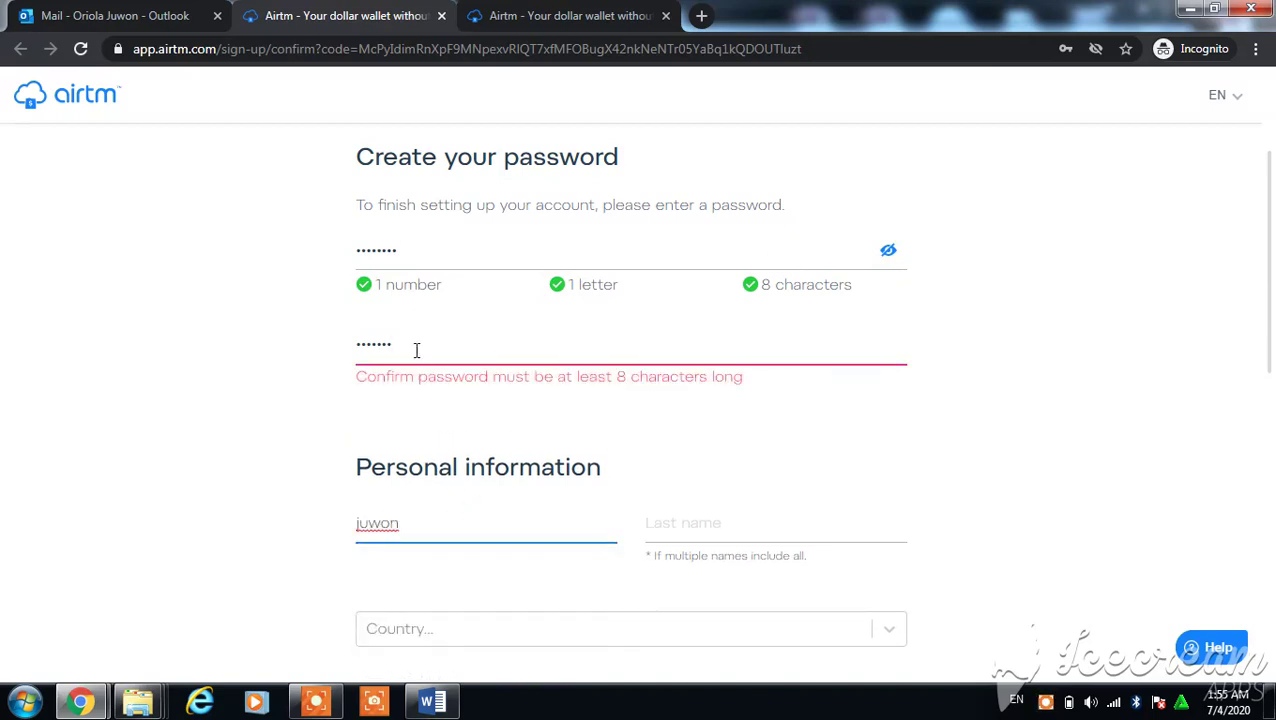
- Compare passwords via the eye toggle, fix the confirmation, and enter the last name
left_click(887, 252)
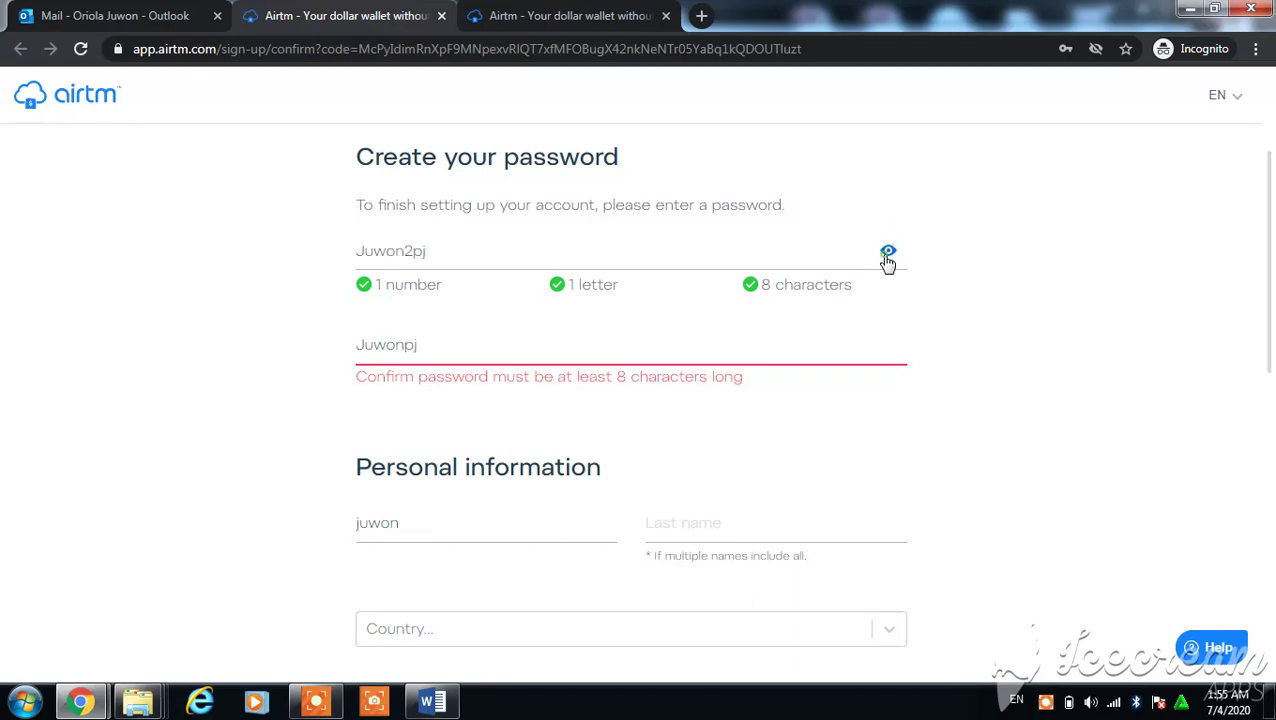
left_click(887, 254)
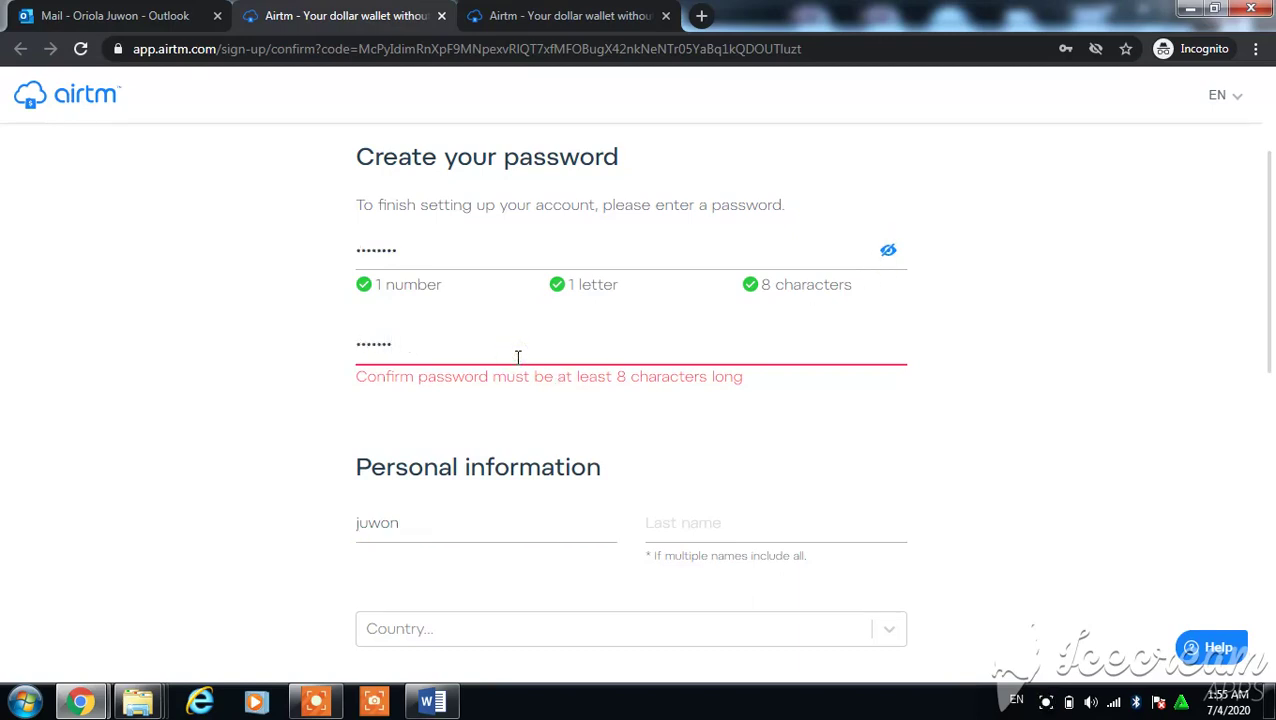
key("BackSpace")
key("BackSpace")
key("BackSpace")
type("J")
type("1")
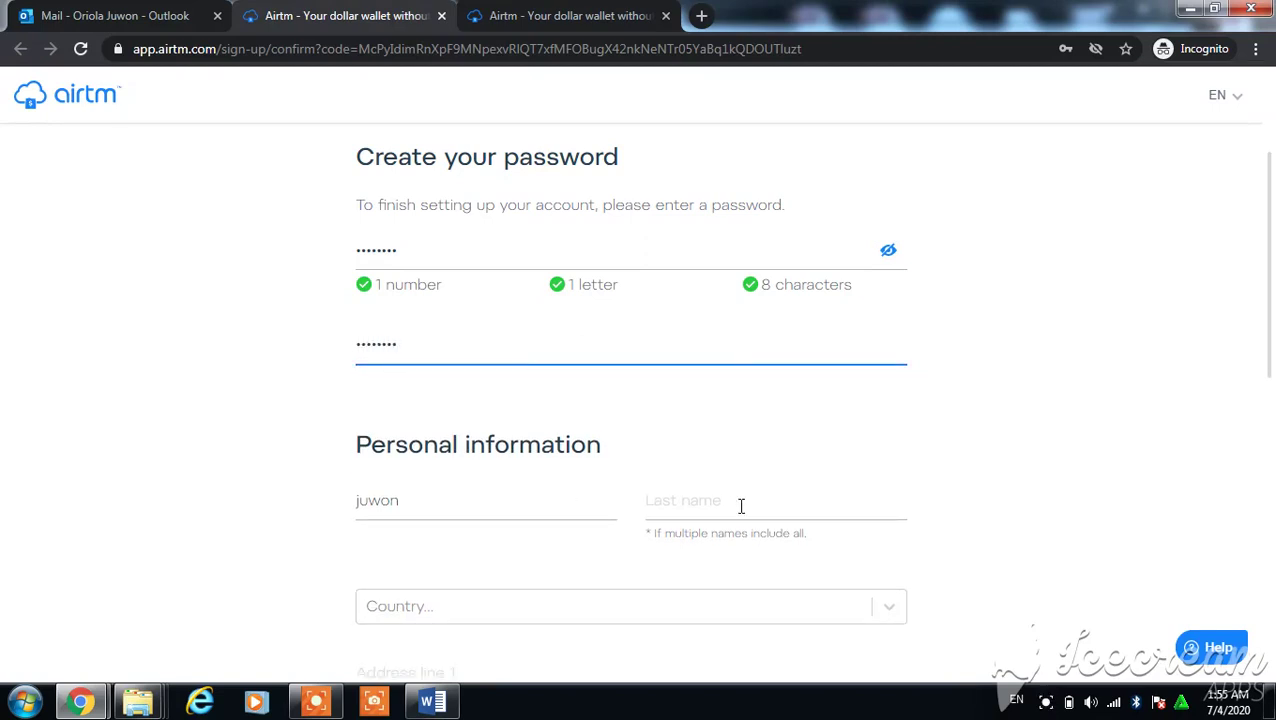
left_click(740, 504)
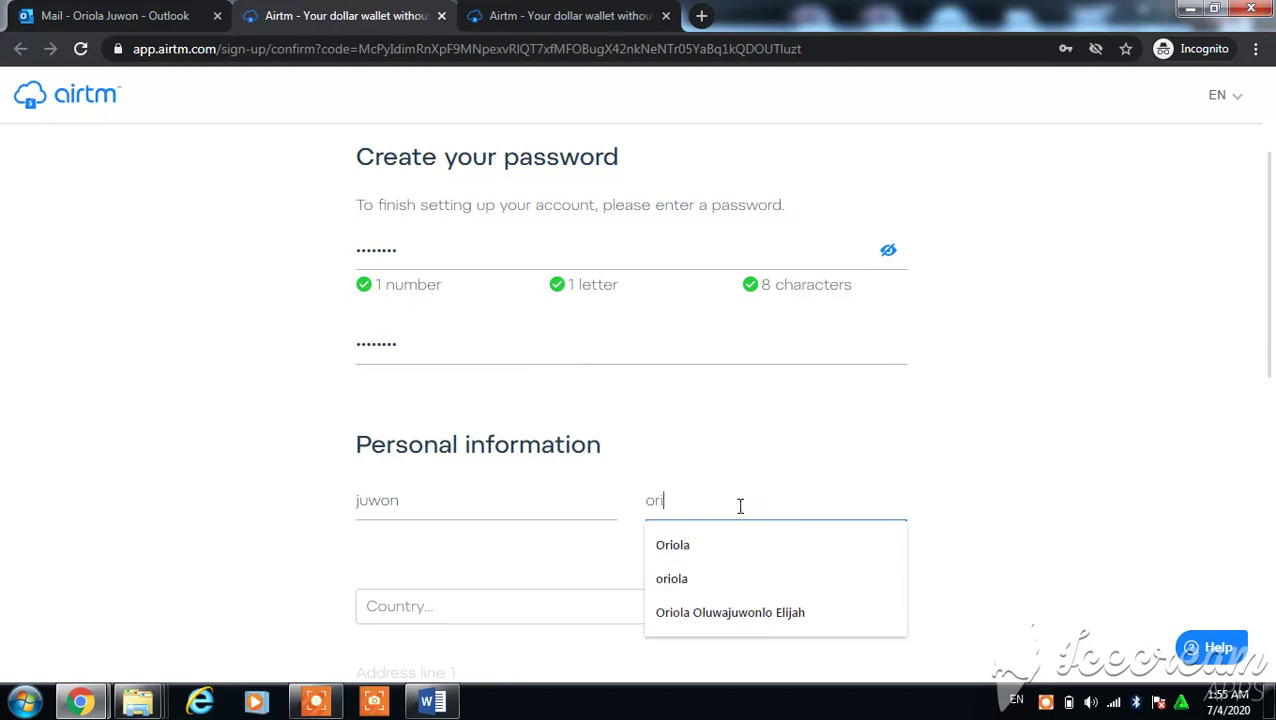
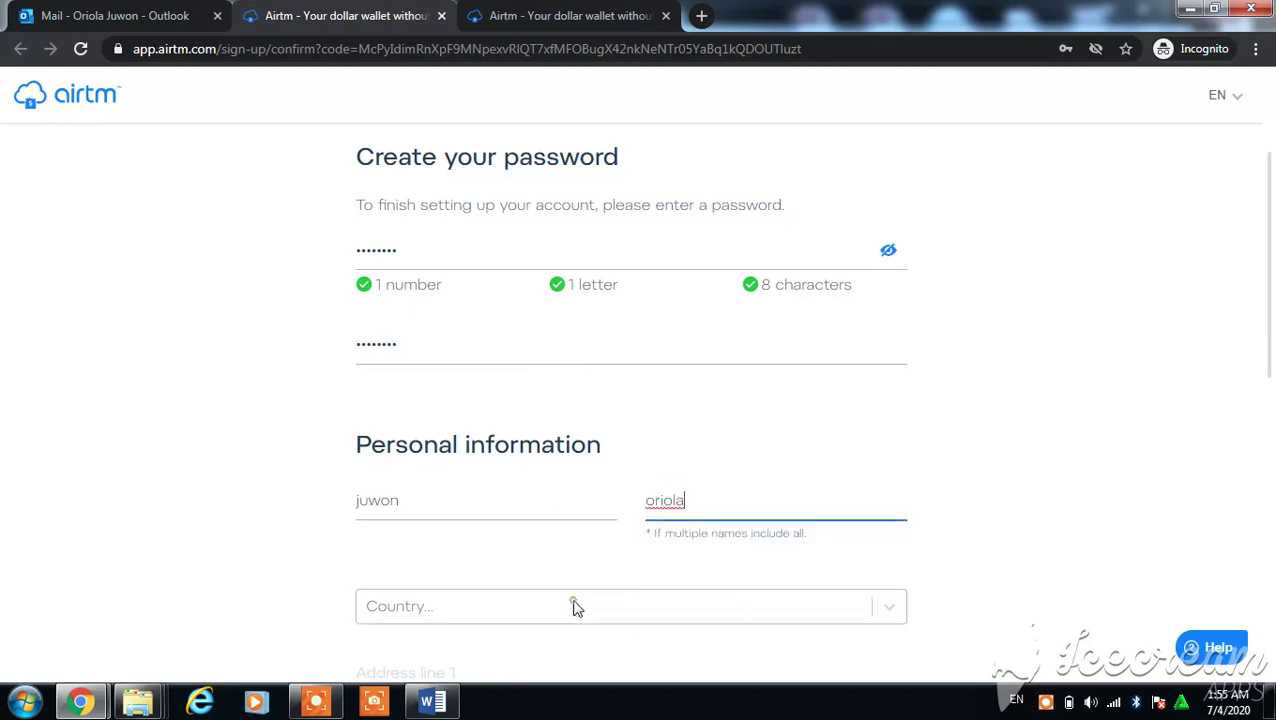
- Select Nigeria as the country and fill the address fields from the saved autofill address
left_click(575, 606)
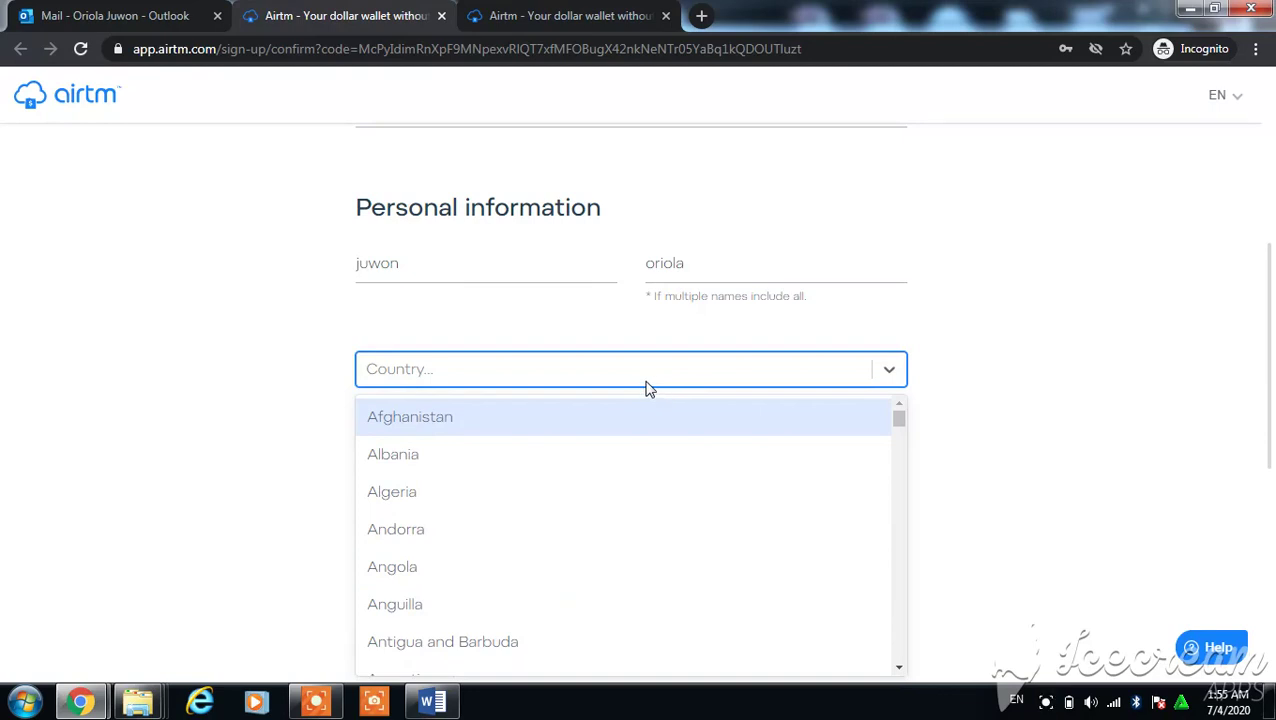
type("ni")
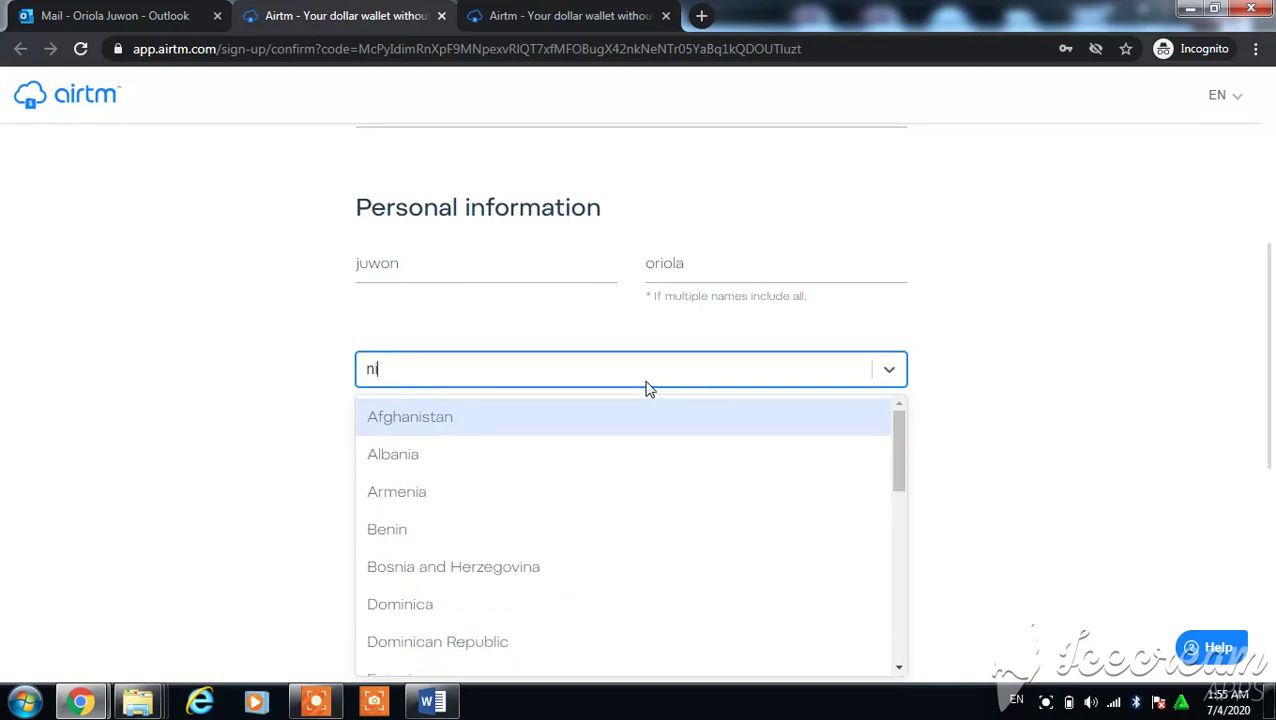
type("ge")
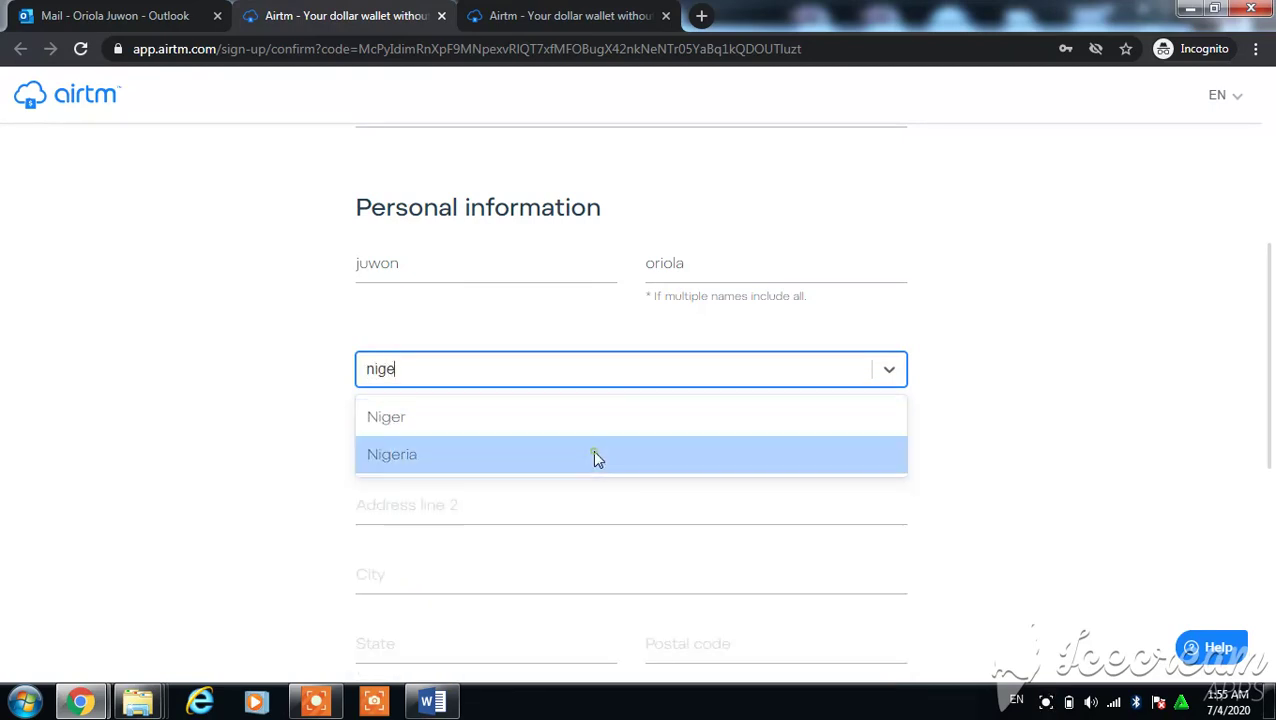
left_click(594, 456)
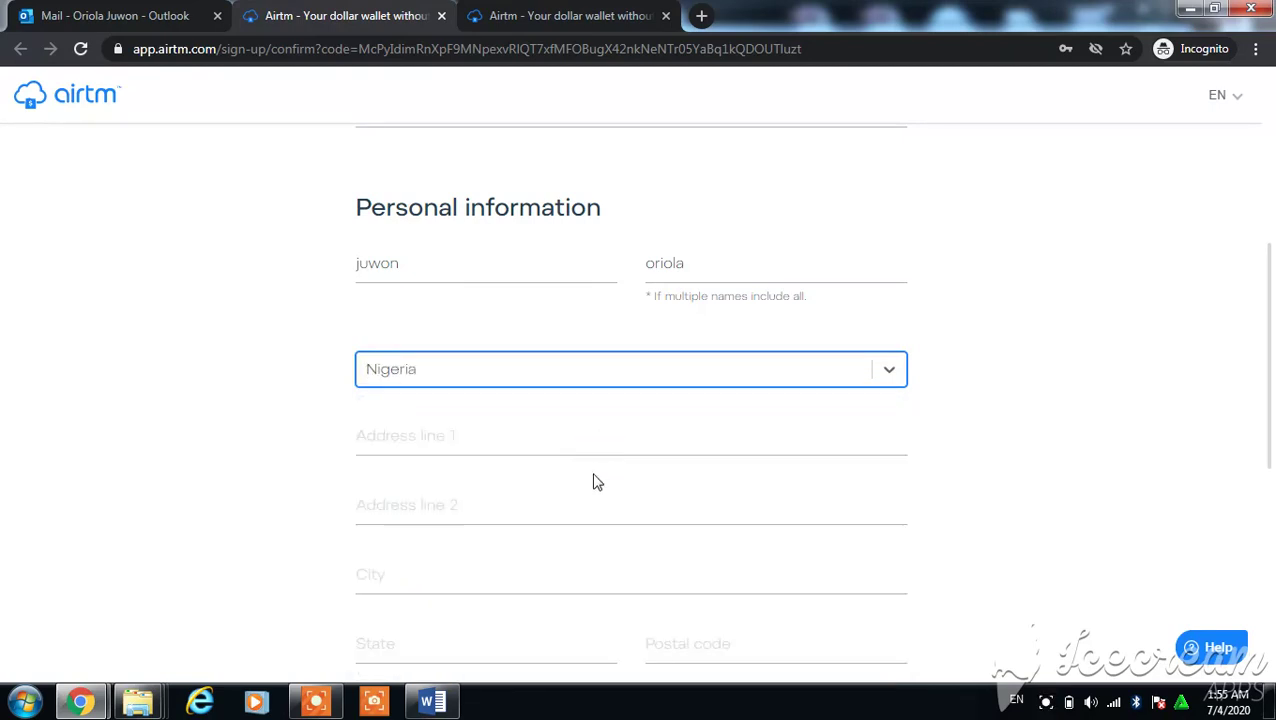
left_click(501, 428)
left_click(462, 558)
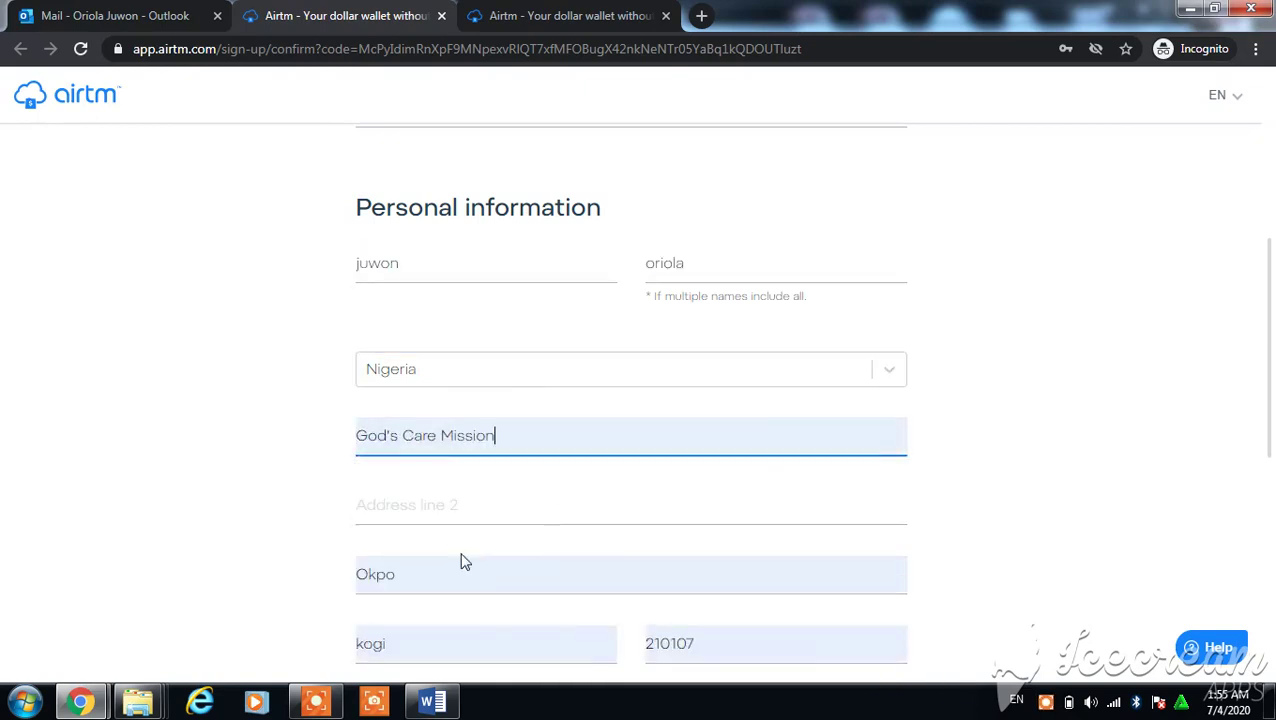
- Replace the phone number with the correct local number, without the +234 prefix
scroll(1273, 340, "down", 5)
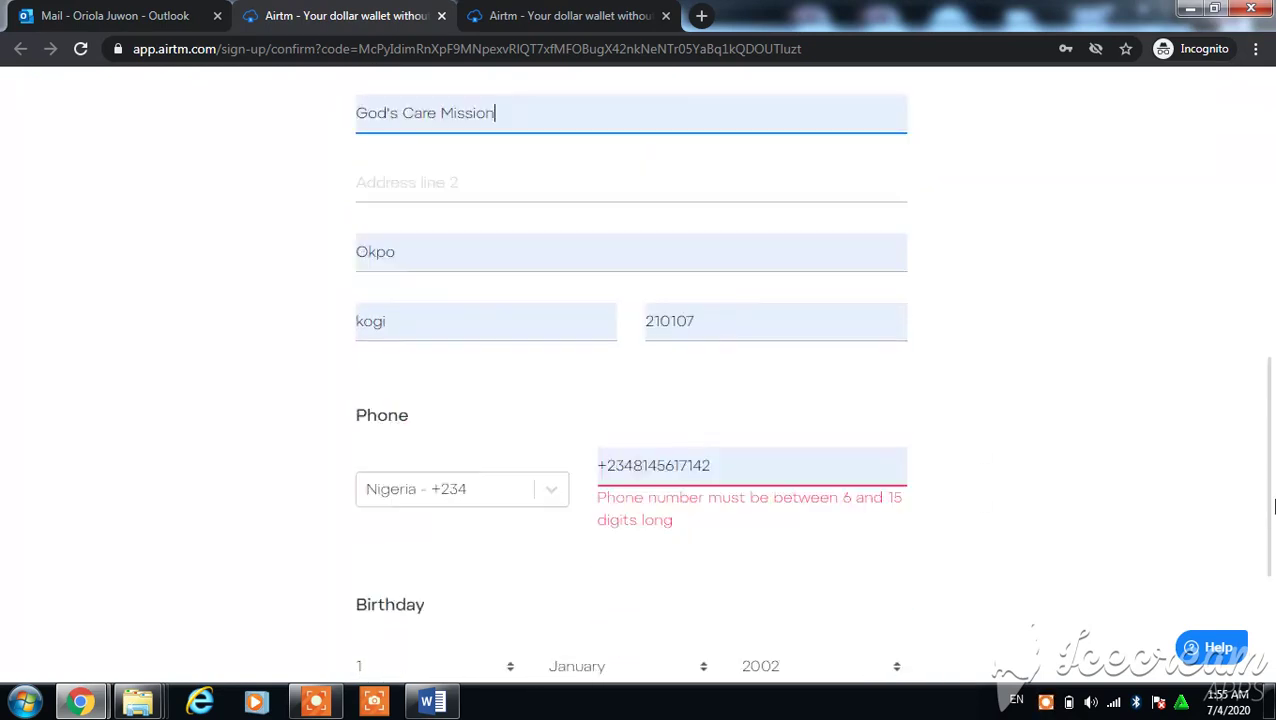
left_click(753, 298)
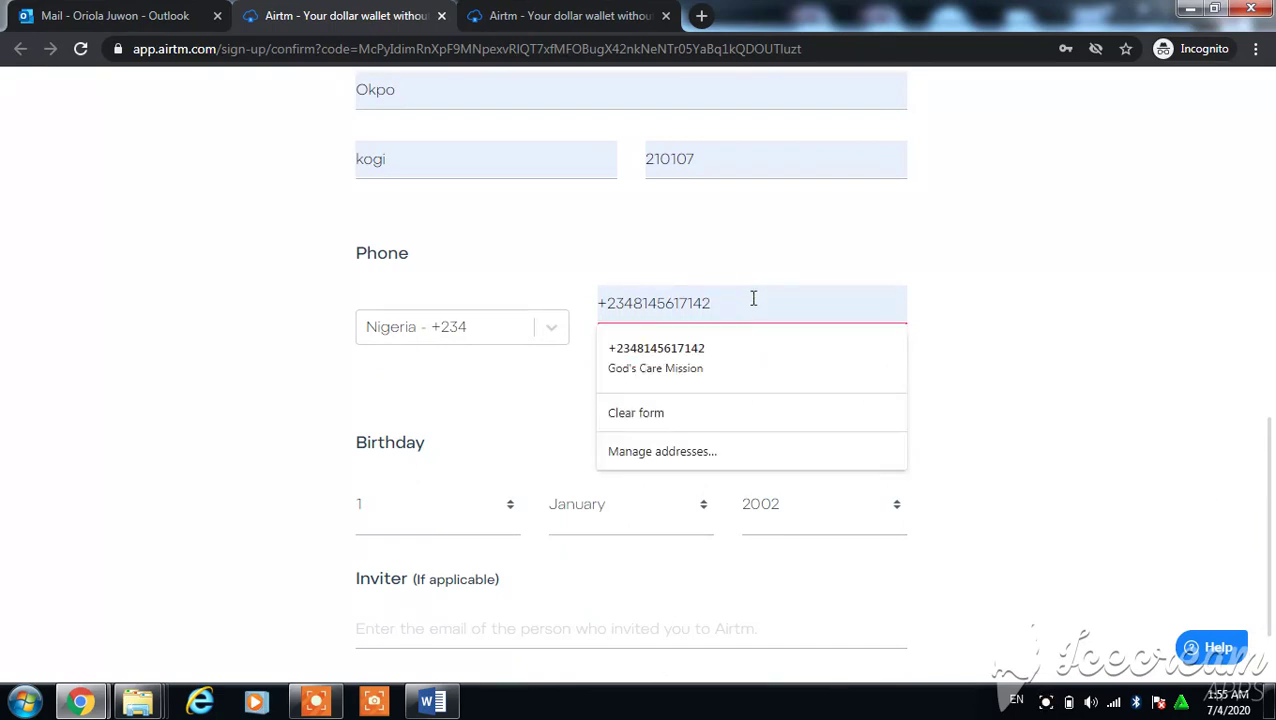
key("BackSpace")
key("BackSpace")
key("BackSpace")
key("BackSpace")
key("BackSpace")
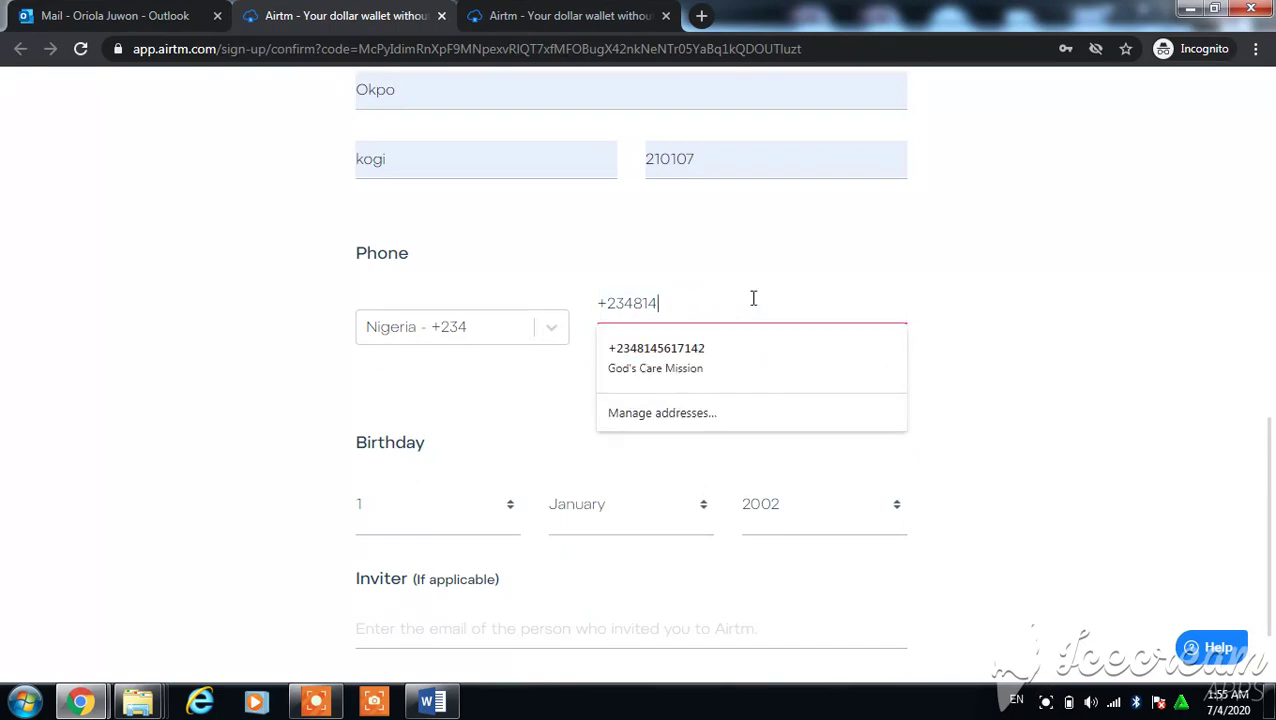
type("5654357")
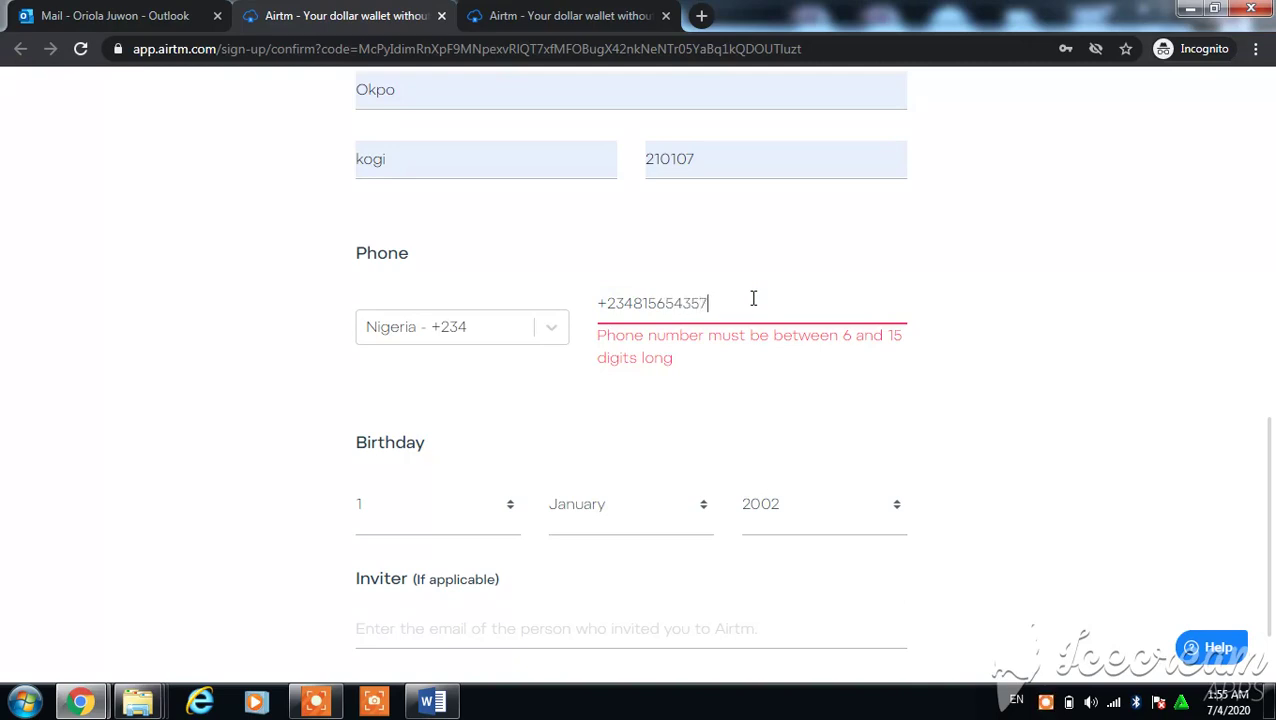
type("4")
key("BackSpace")
key("BackSpace")
key("BackSpace")
key("BackSpace")
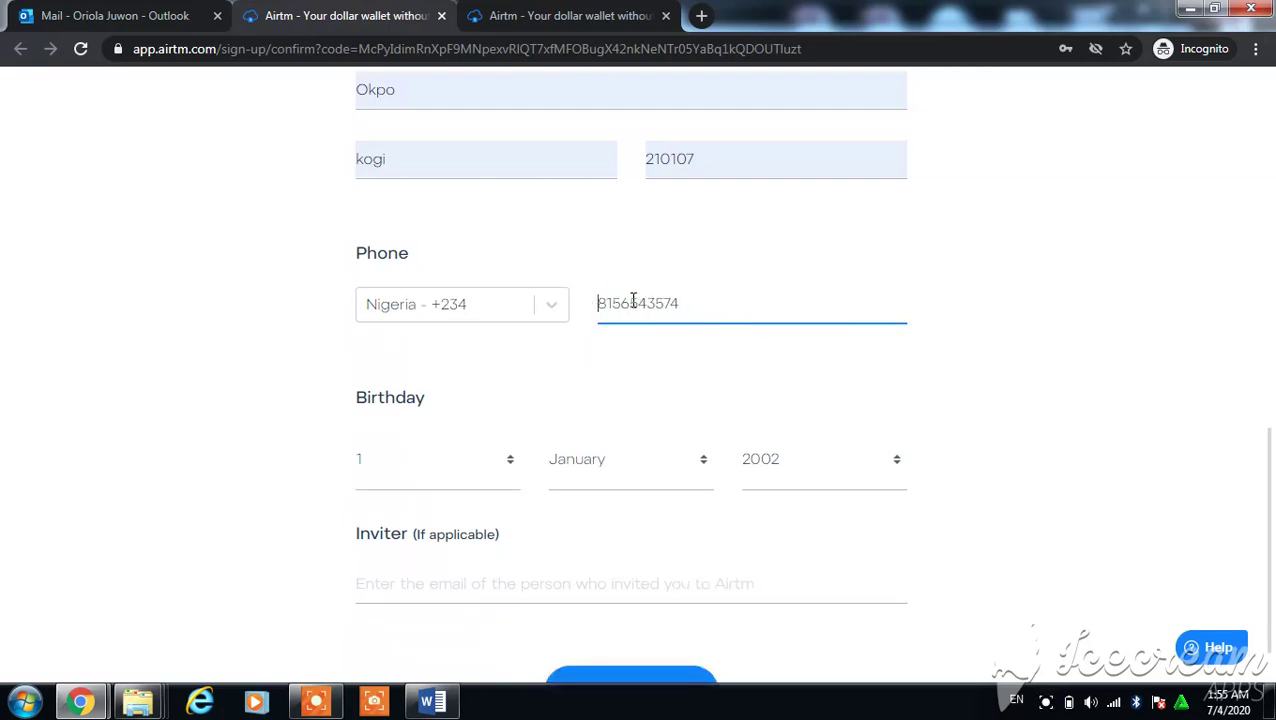
left_click(481, 483)
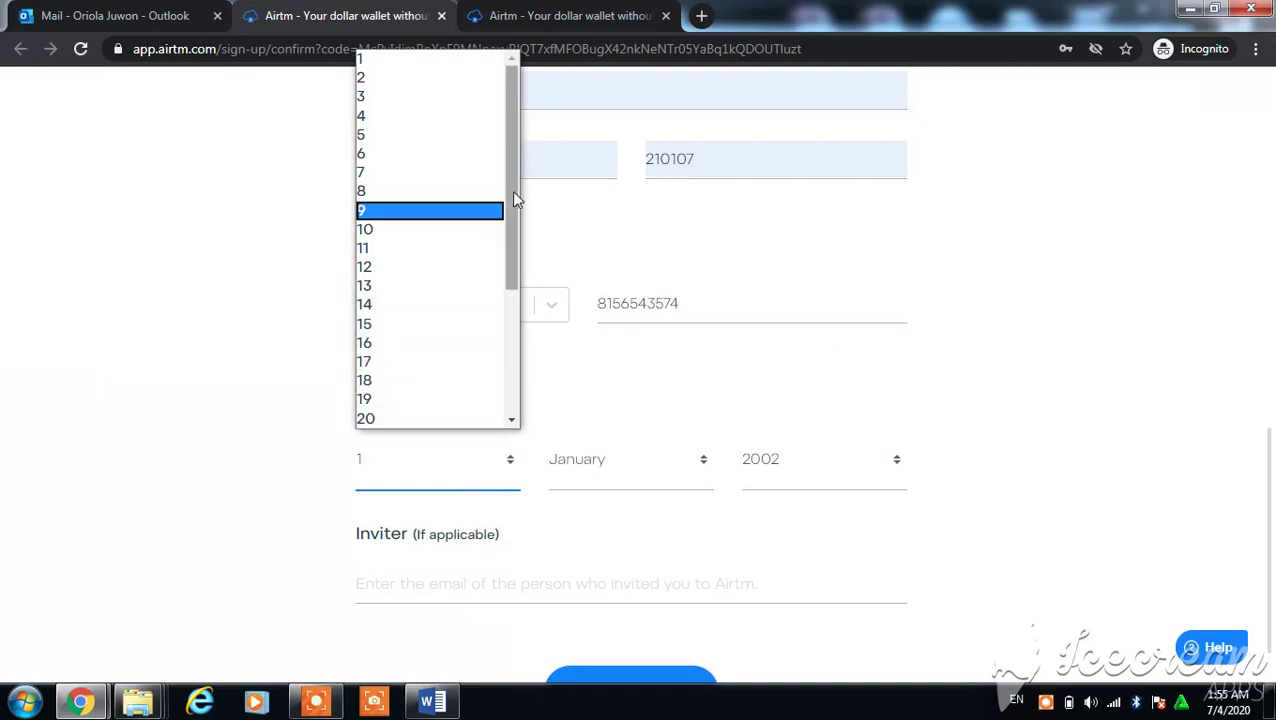
left_click_drag(515, 222, 517, 257)
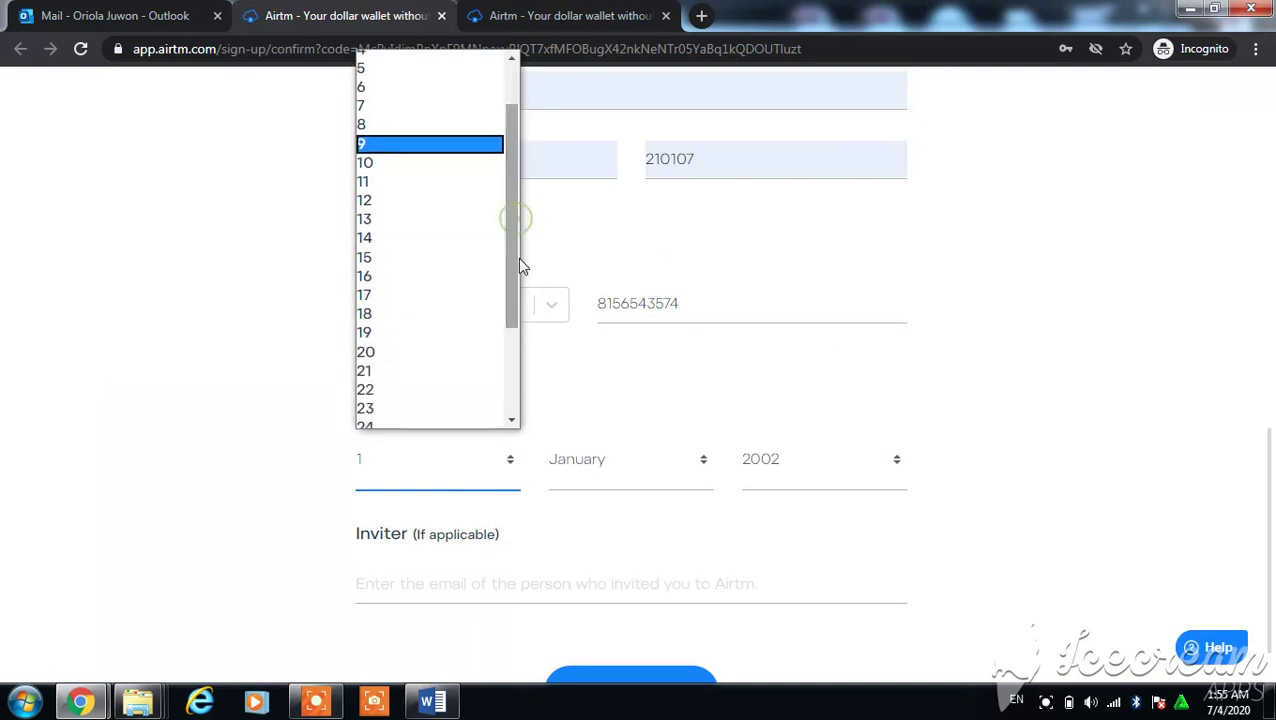
left_click(405, 378)
left_click(601, 476)
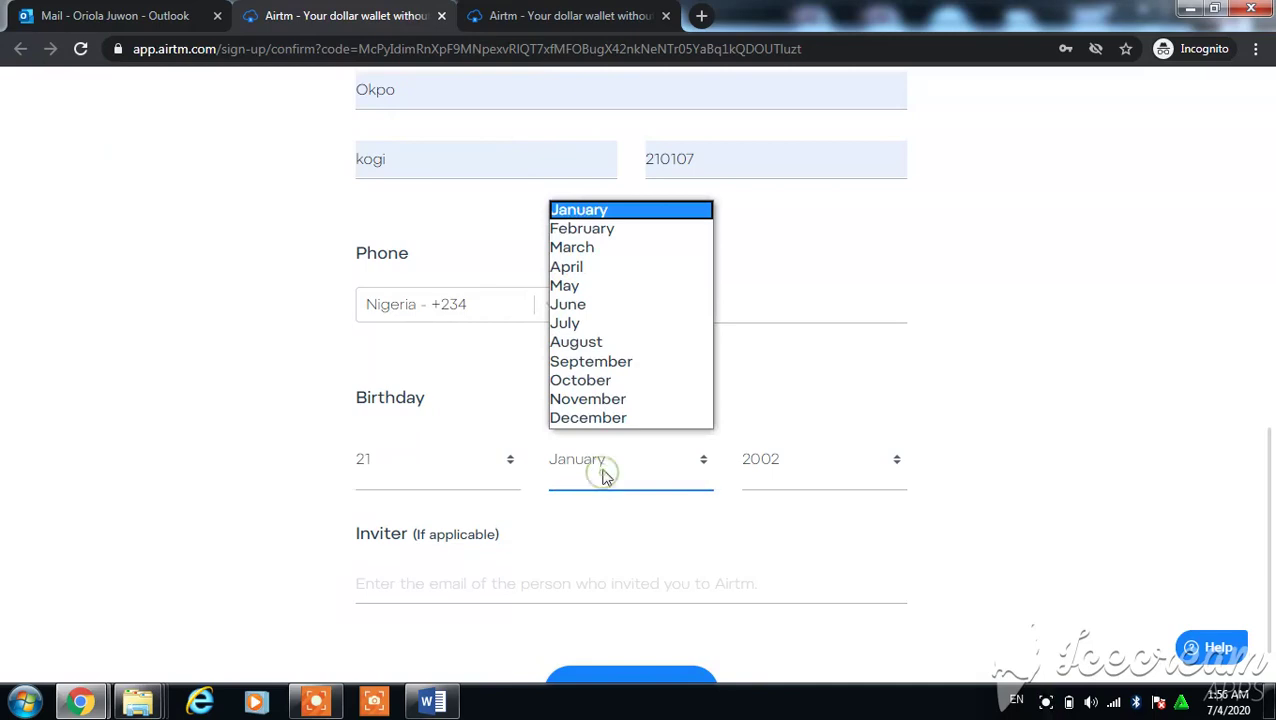
left_click(597, 235)
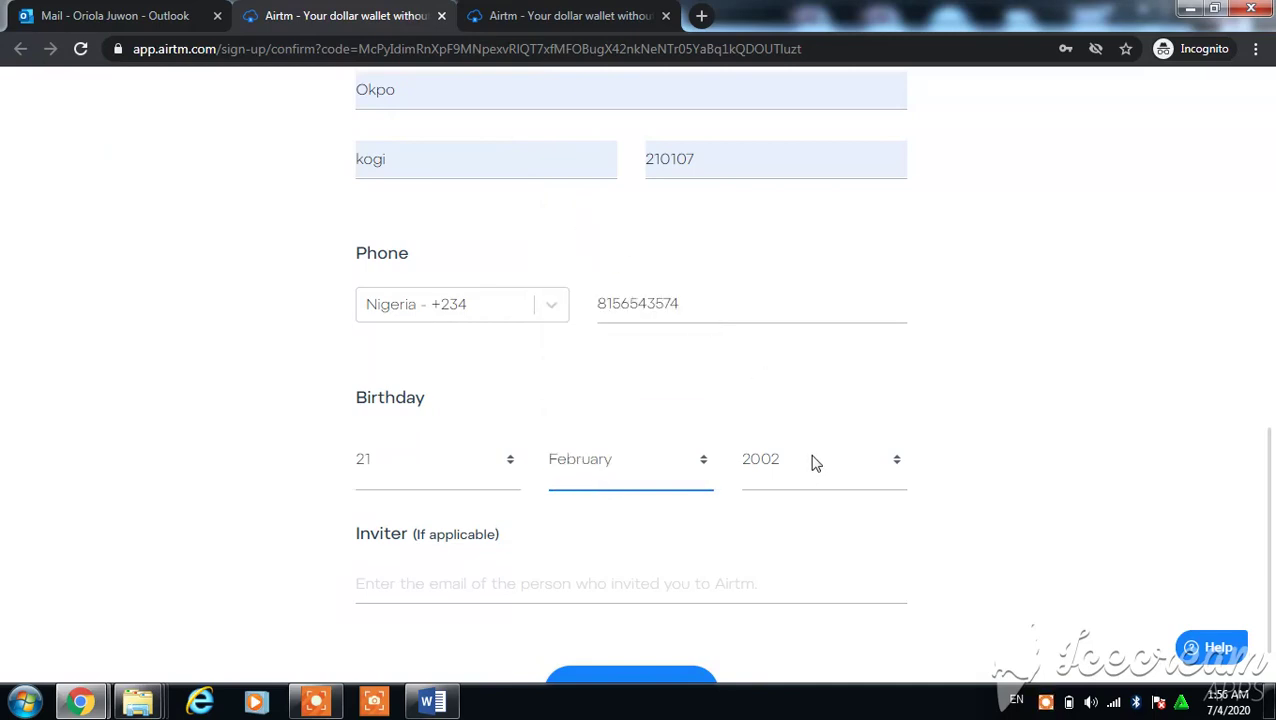
left_click(812, 461)
scroll(826, 285, "down", 1)
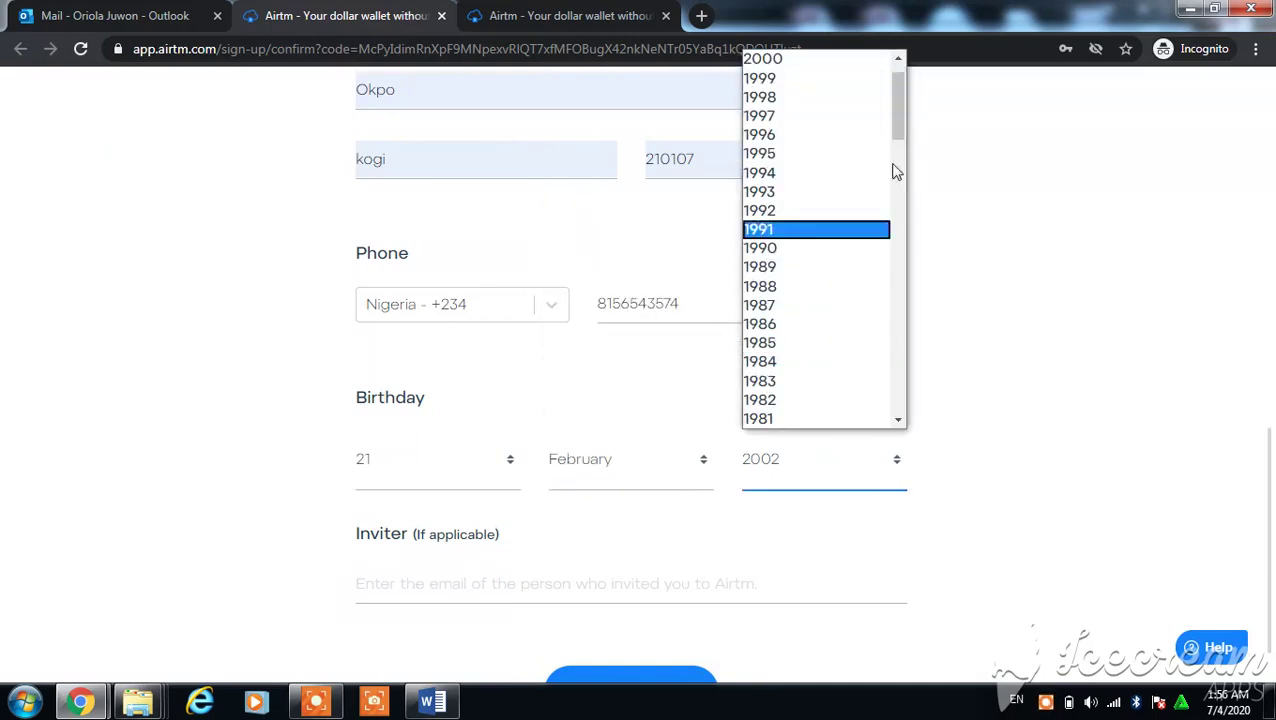
left_click_drag(897, 128, 896, 125)
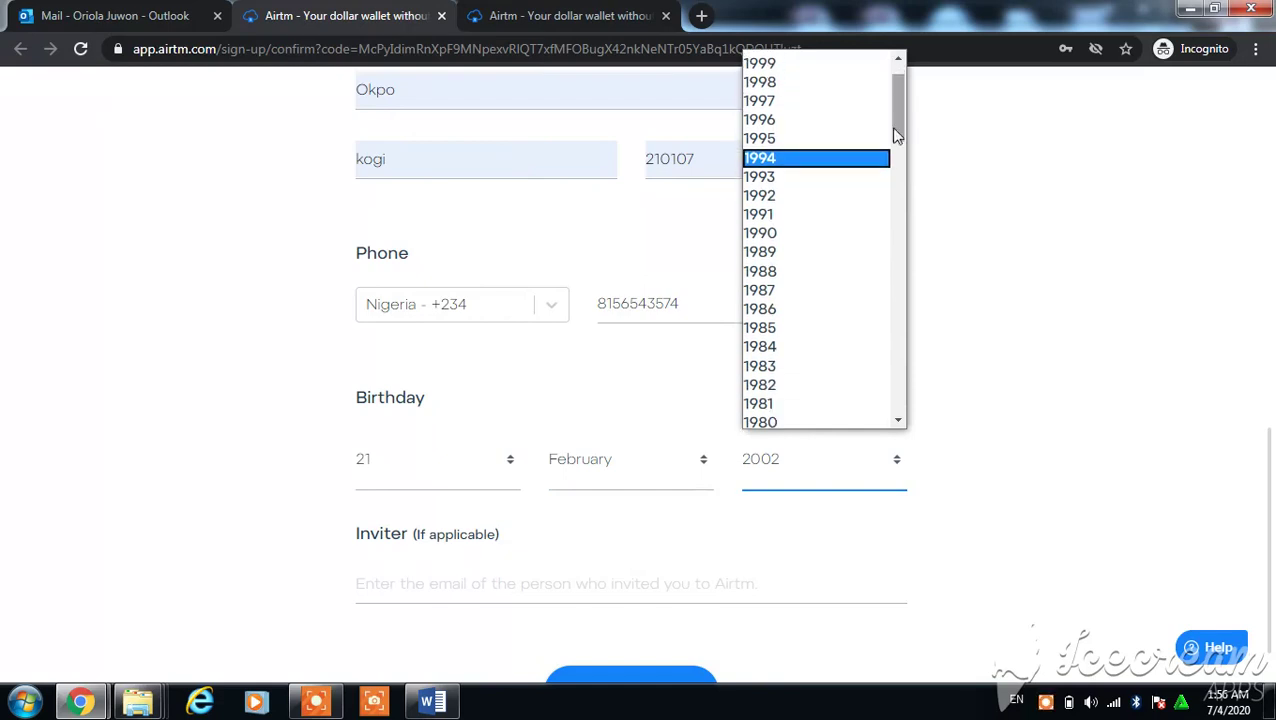
left_click(861, 162)
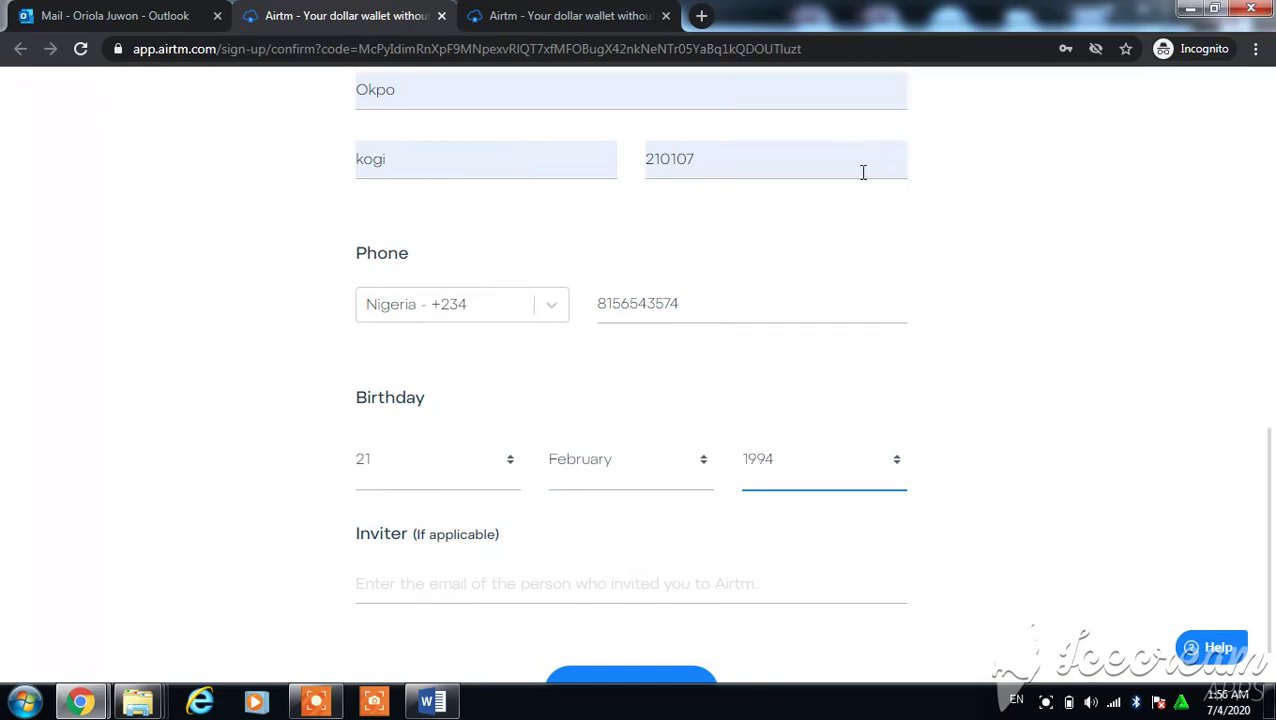
left_click(781, 476)
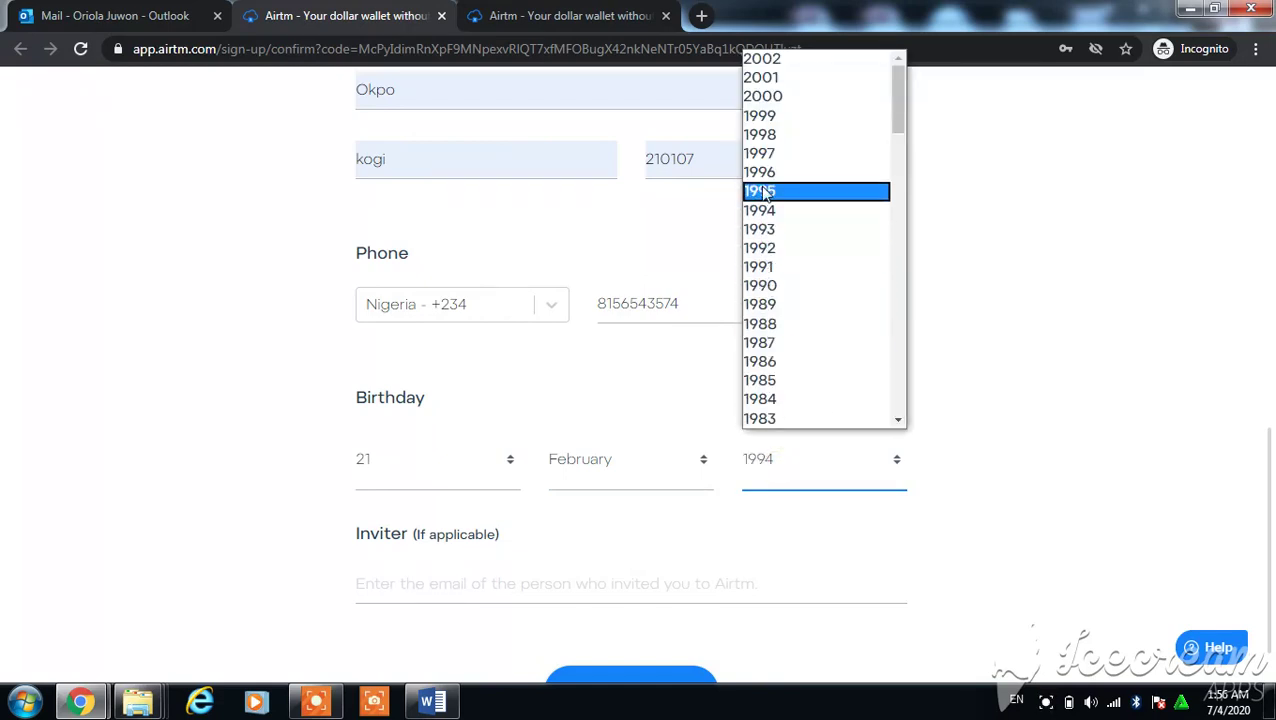
left_click(765, 192)
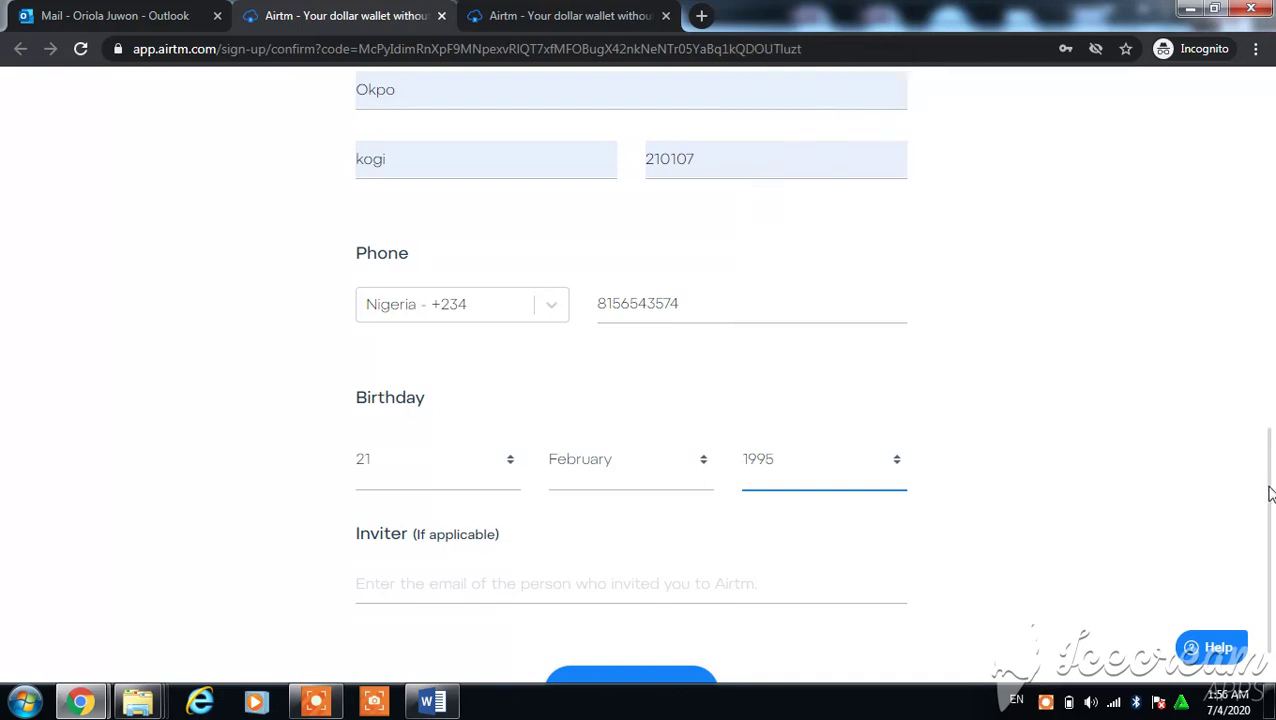
scroll(1270, 520, "down", 1)
- Enter the inviter's email address and submit the registration with Create account
left_click(627, 520)
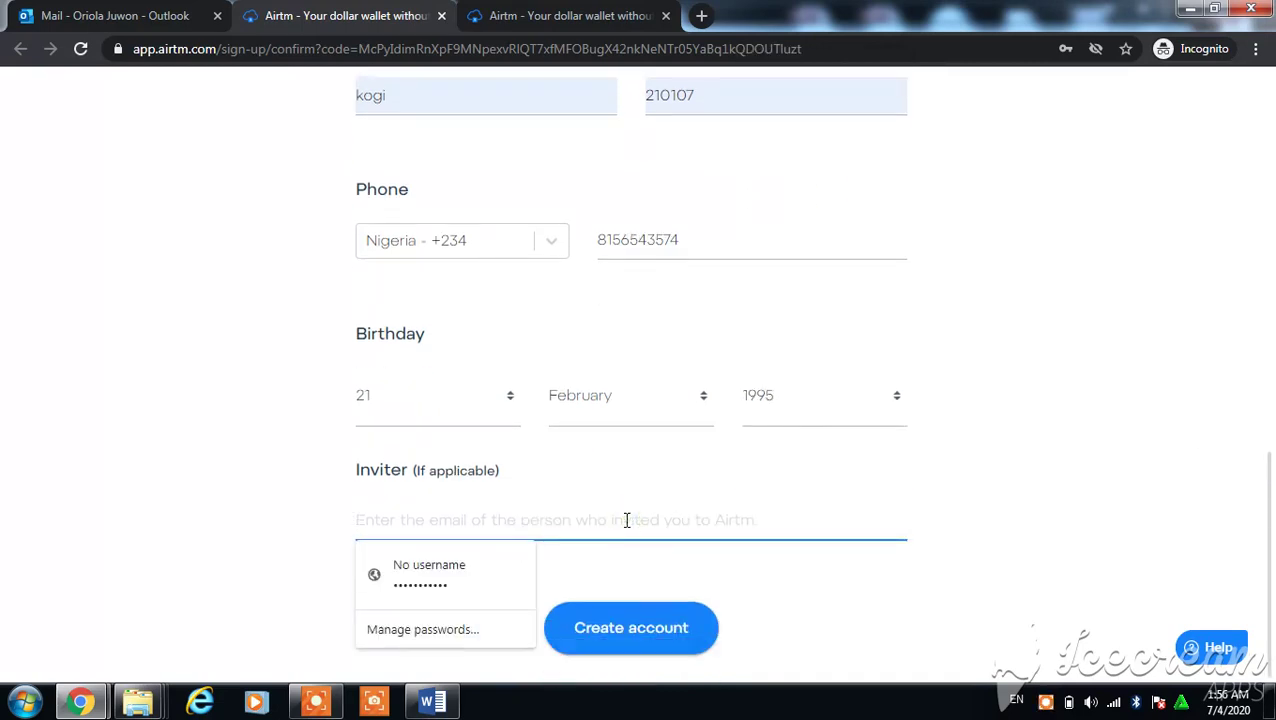
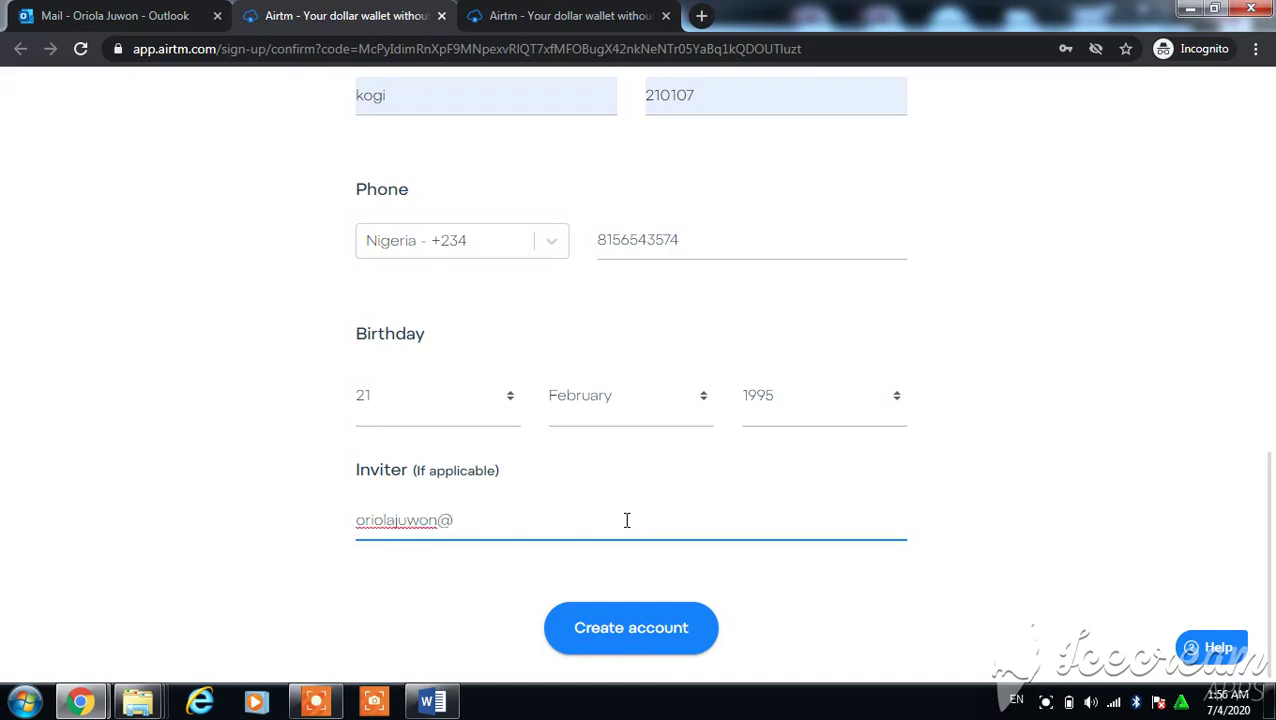
left_click(618, 634)
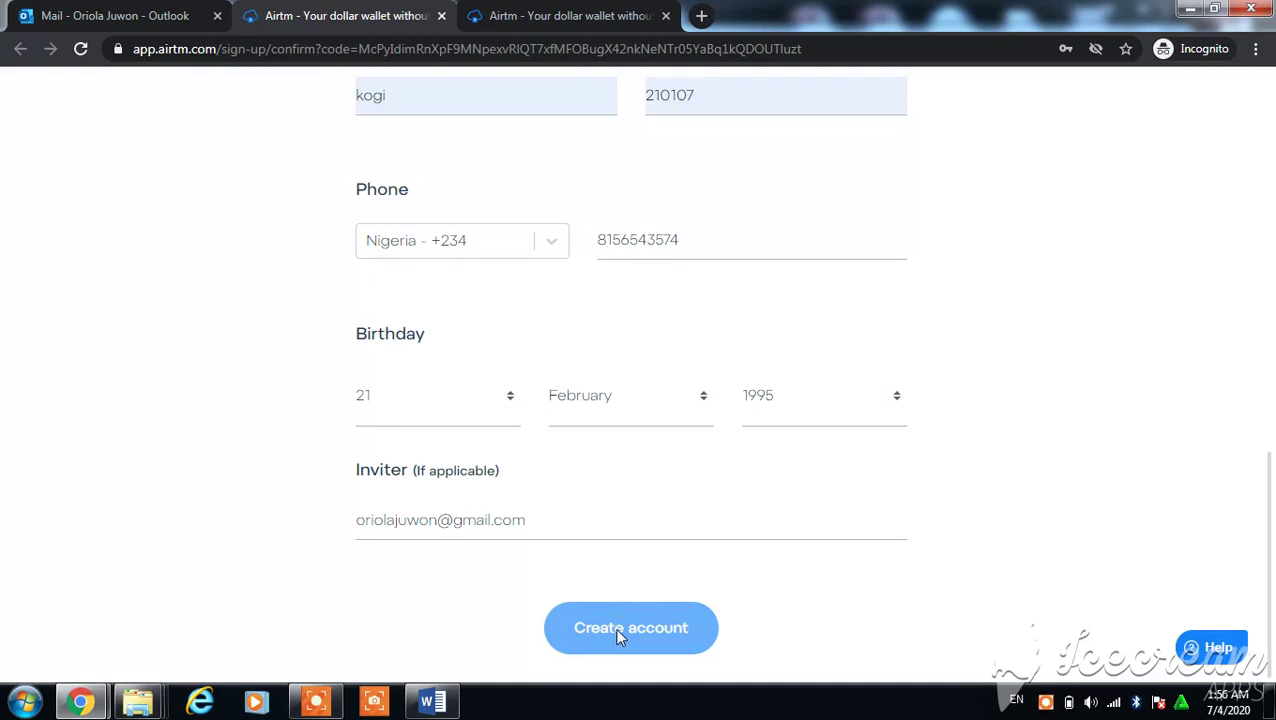
- Reach the $0.00 AirUSD home dashboard and step through the welcome tour tips to close it
left_click(620, 630)
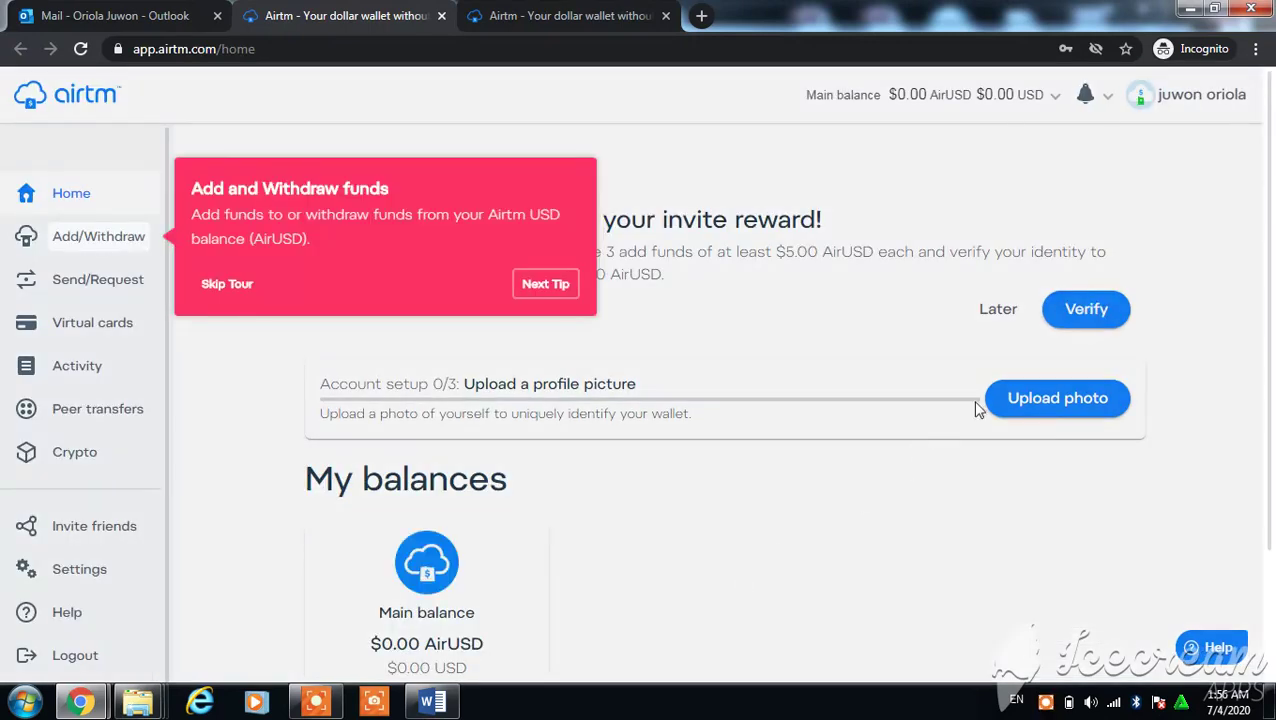
left_click(543, 283)
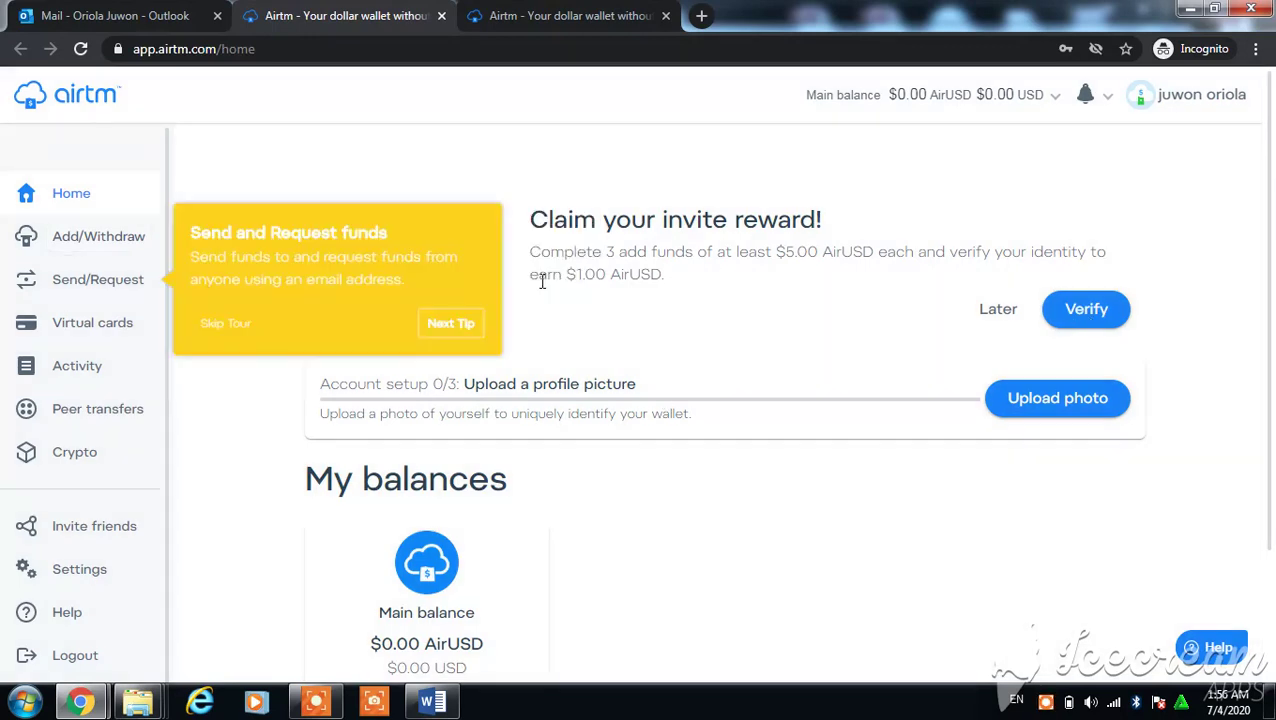
left_click(460, 329)
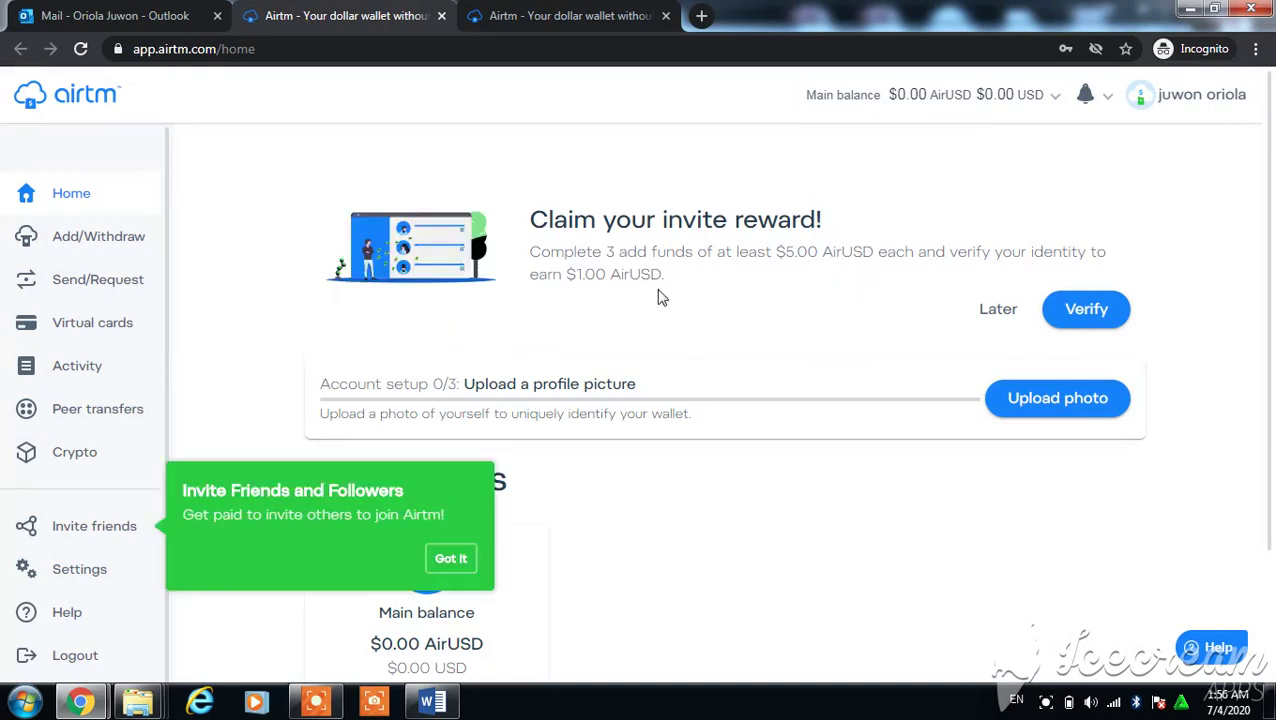
left_click(448, 560)
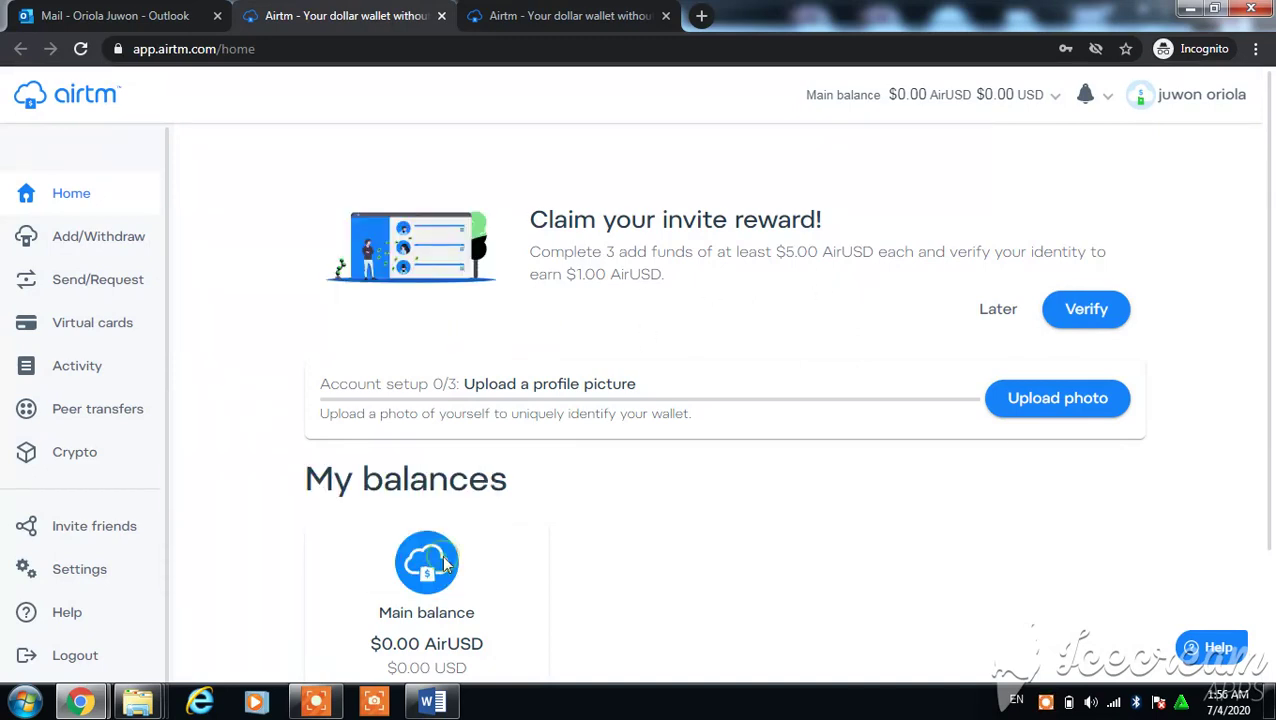